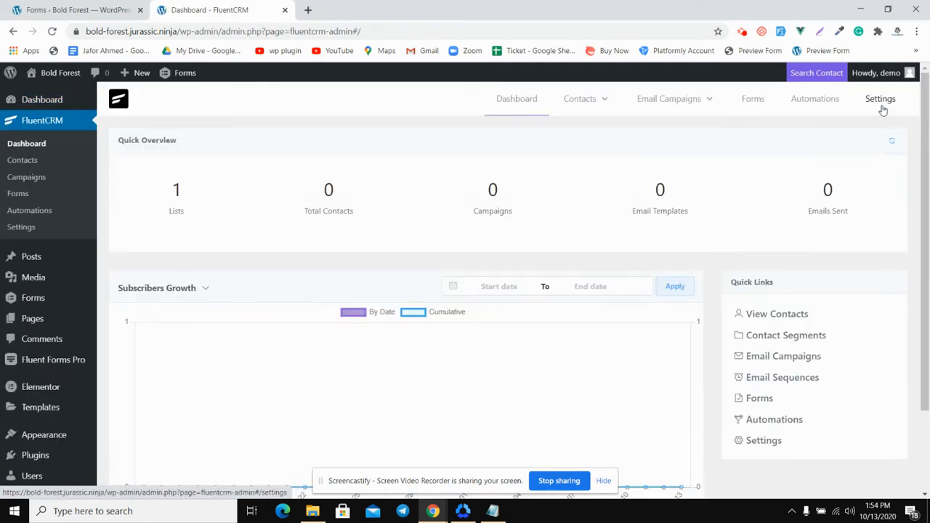
Open the incoming webhooks section of the FluentCRM settings
left_click(881, 109)
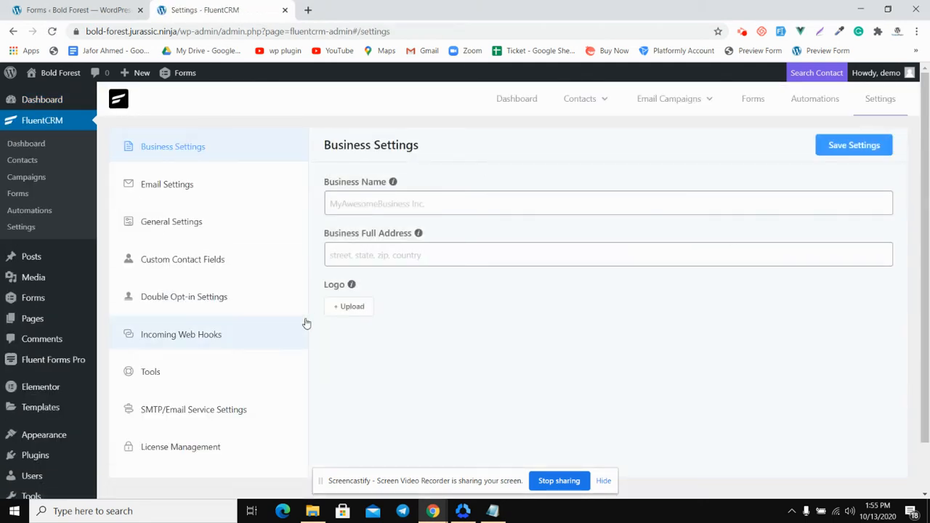
scroll(298, 320, "down", 1)
left_click(229, 281)
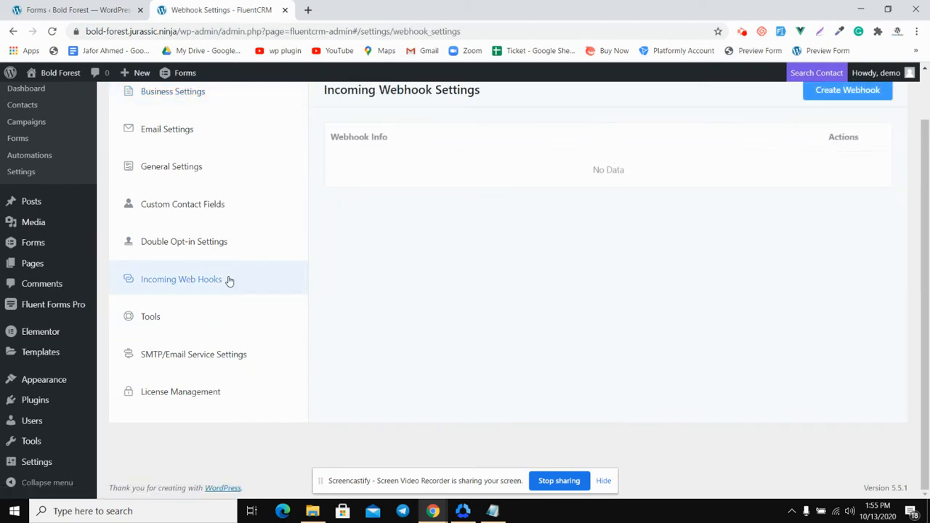
scroll(510, 251, "up", 1)
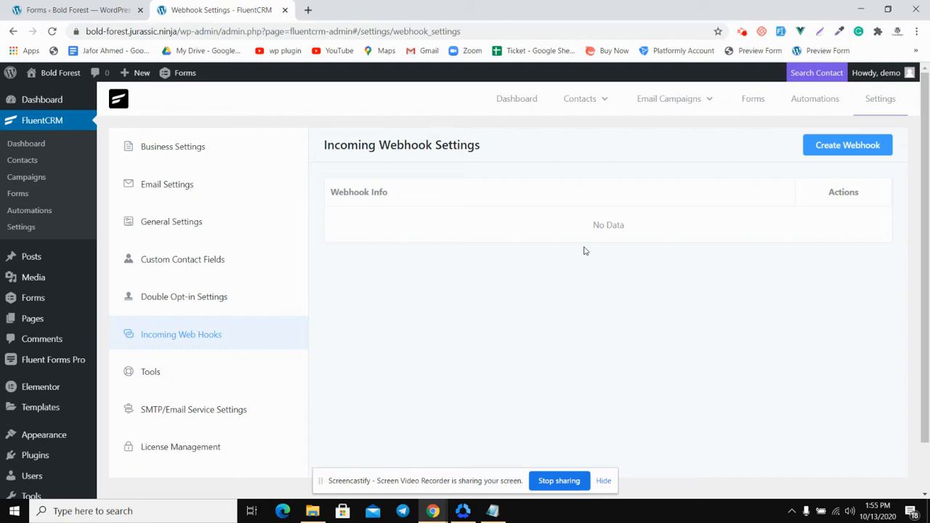
Start a new incoming webhook named Test and assign it to the Subscribers list
left_click(830, 144)
left_click(329, 140)
type("Test")
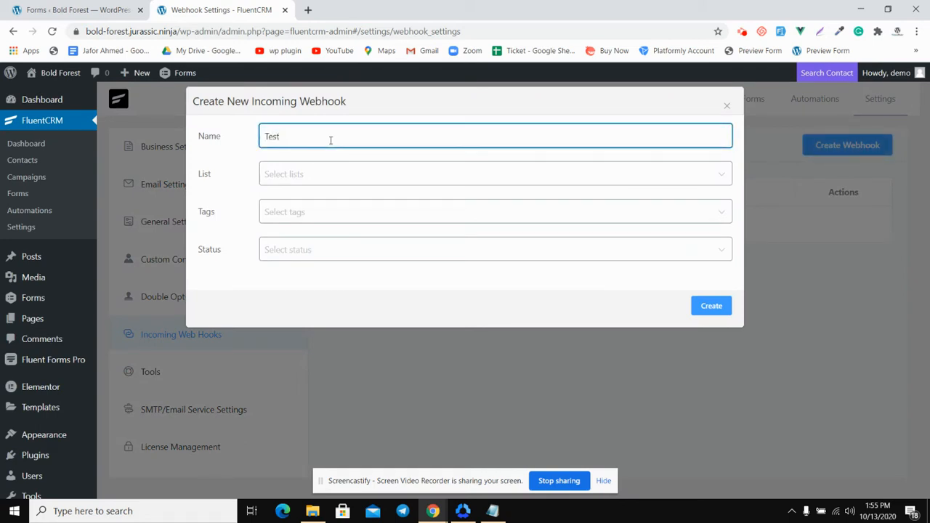
left_click(301, 170)
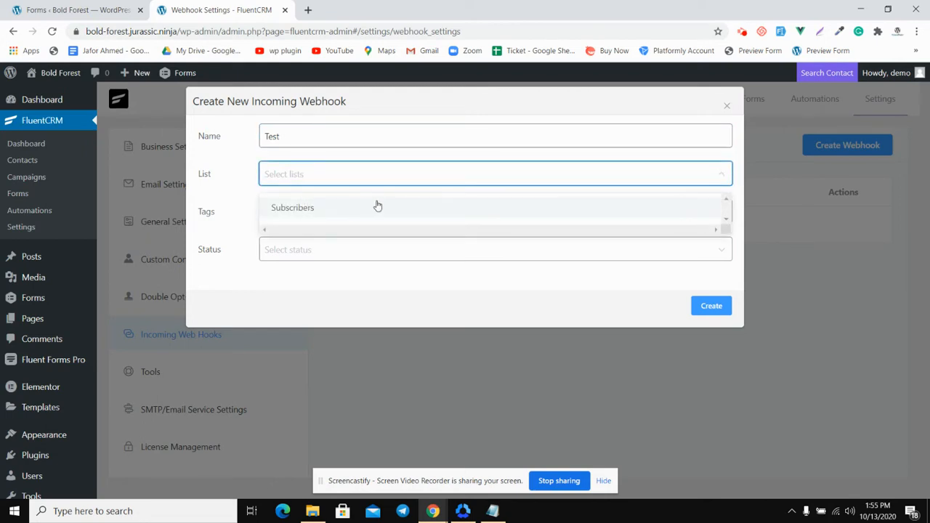
left_click(337, 209)
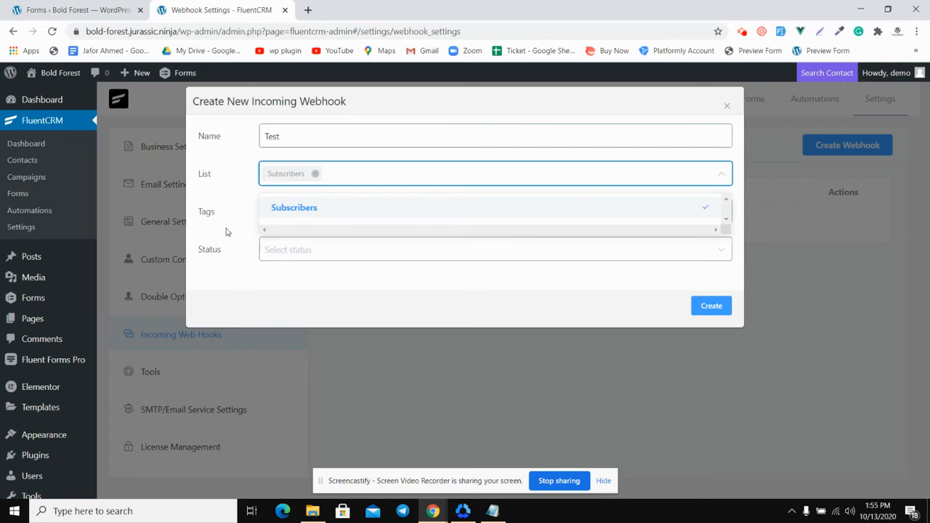
left_click(226, 231)
Give the new webhook the Canada tag and the Subscribed status, and create it
left_click(311, 220)
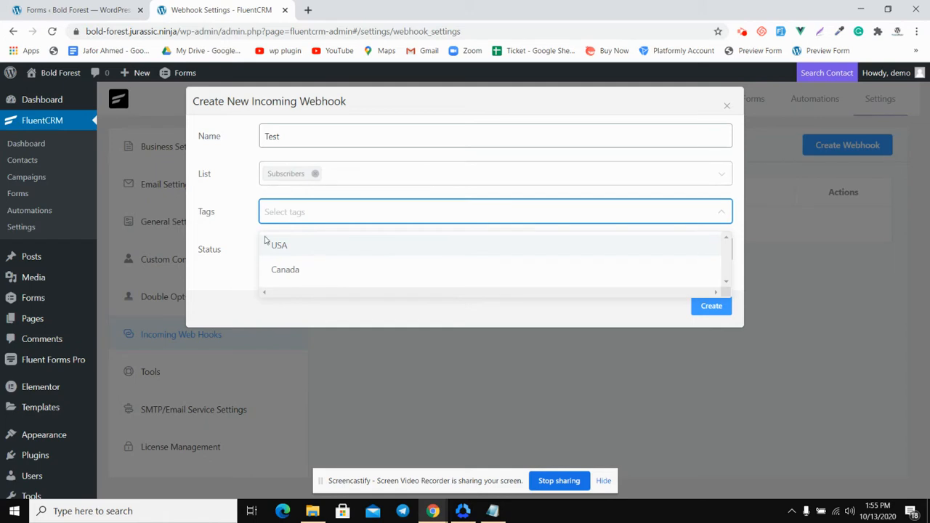
left_click(328, 274)
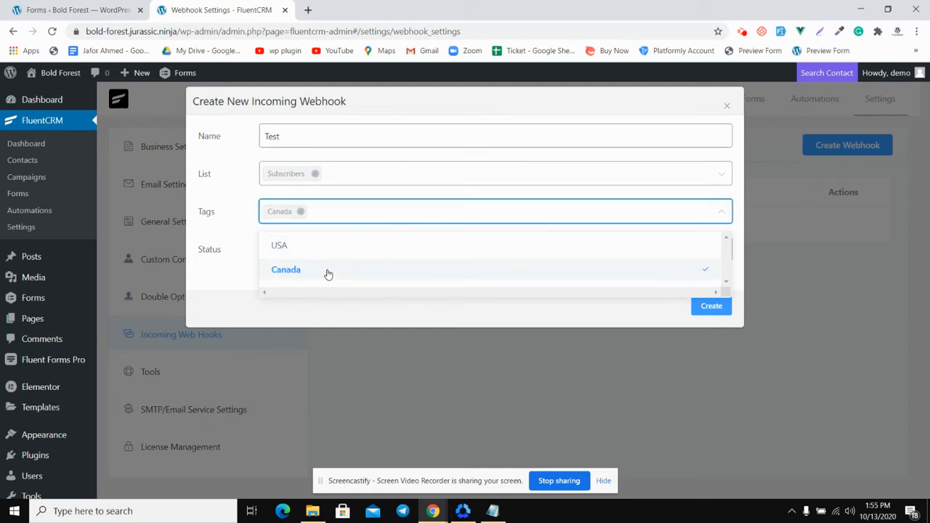
left_click(224, 243)
left_click(309, 251)
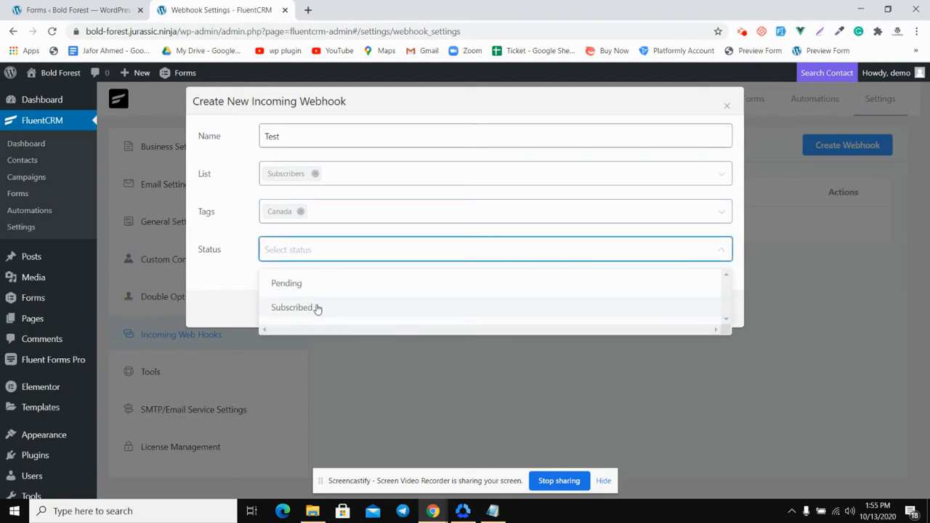
left_click(329, 308)
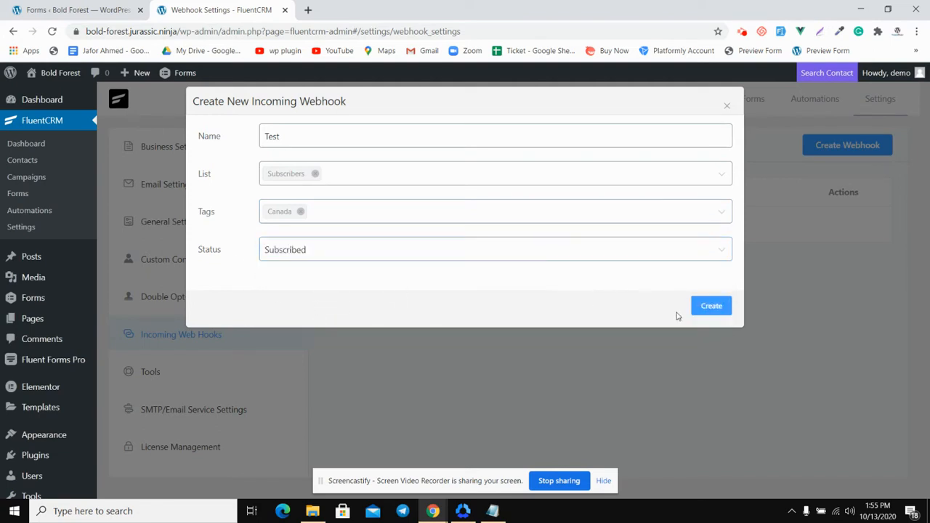
left_click(710, 309)
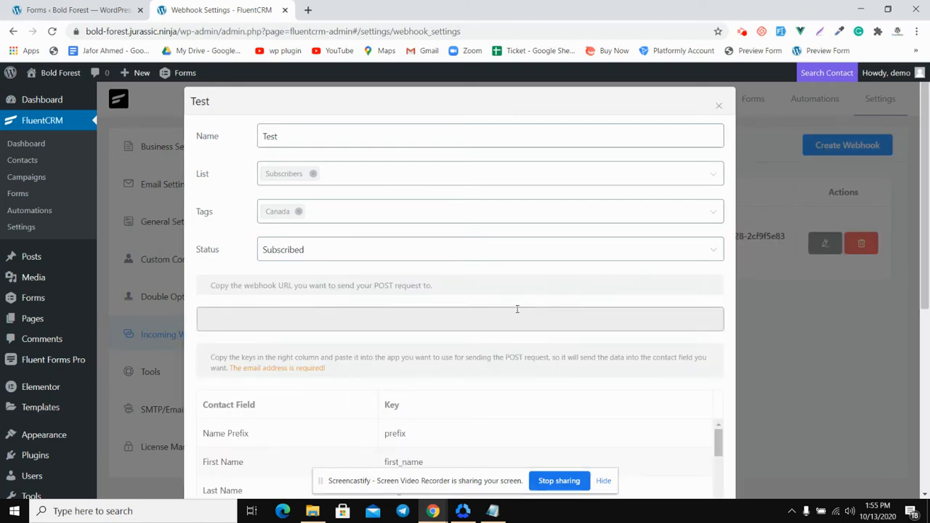
Review the contact field keys of the Test webhook, update it, and check its URL in the webhook list
scroll(526, 305, "down", 5)
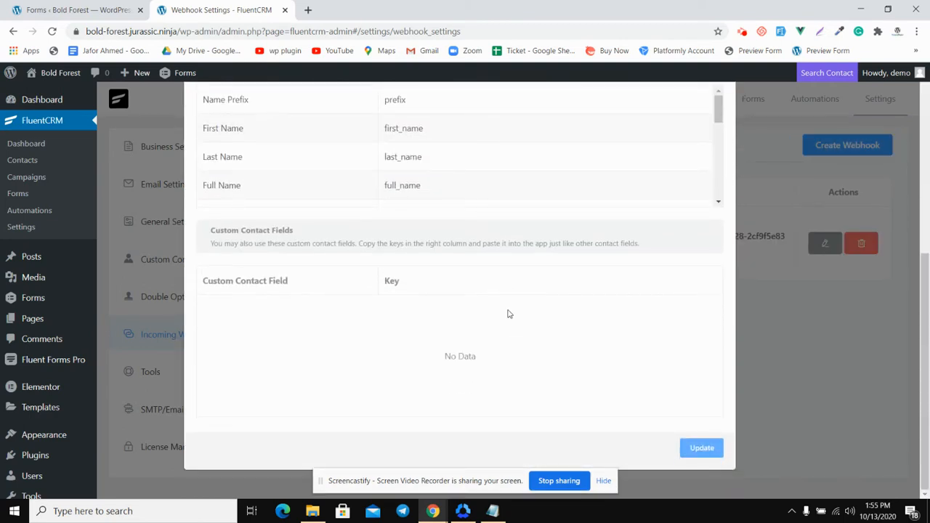
scroll(508, 312, "up", 5)
scroll(583, 305, "down", 5)
left_click(703, 447)
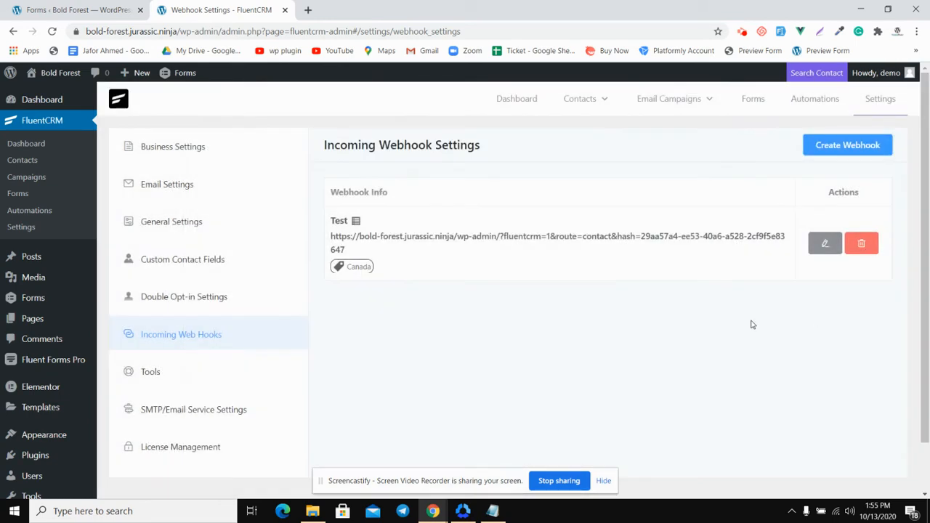
triple_click(412, 238)
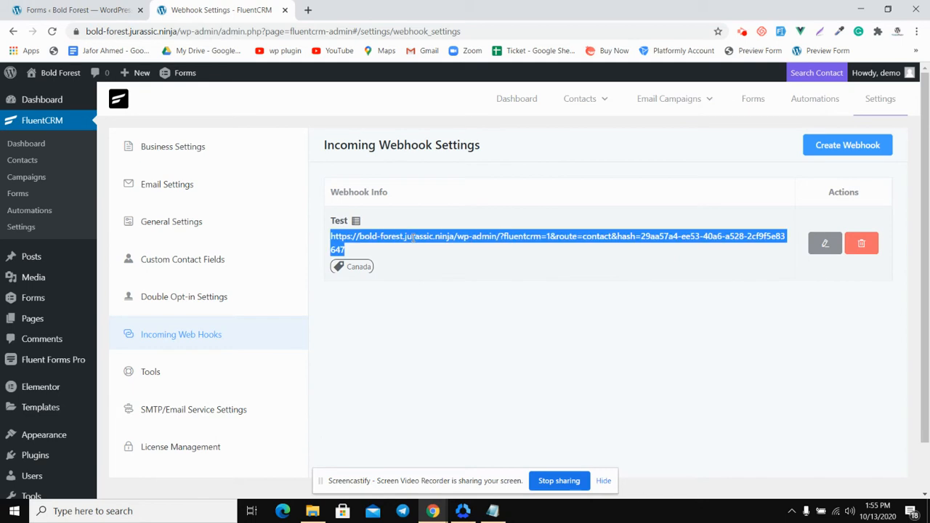
left_click(413, 238)
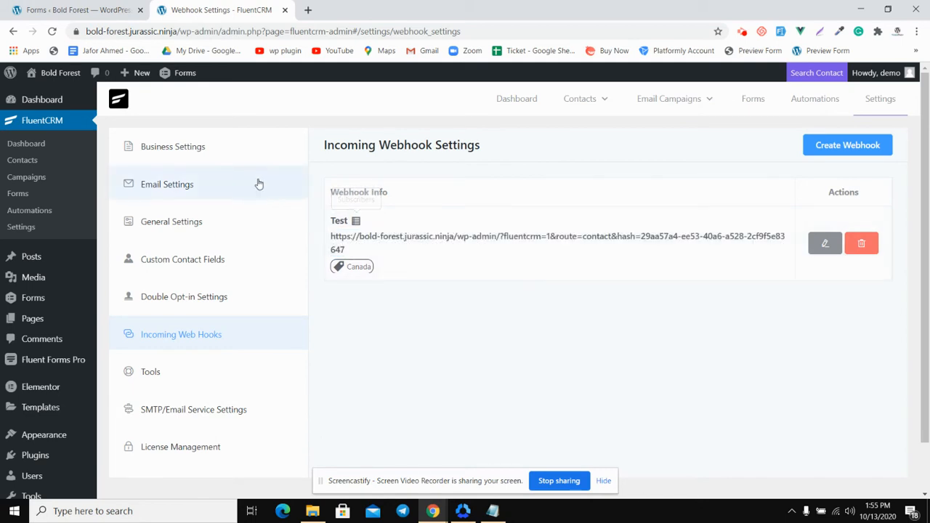
Switch to the WordPress Forms page and create a new form titled Test
left_click(93, 10)
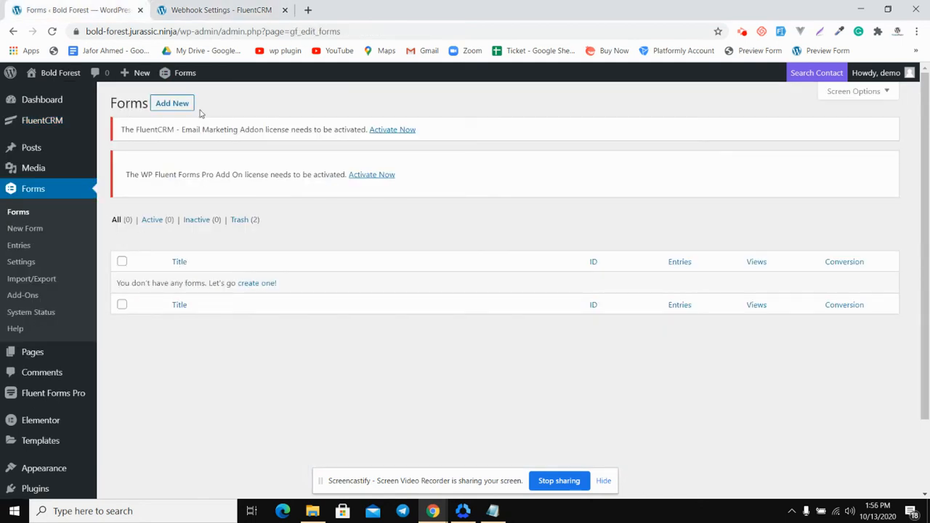
left_click(182, 103)
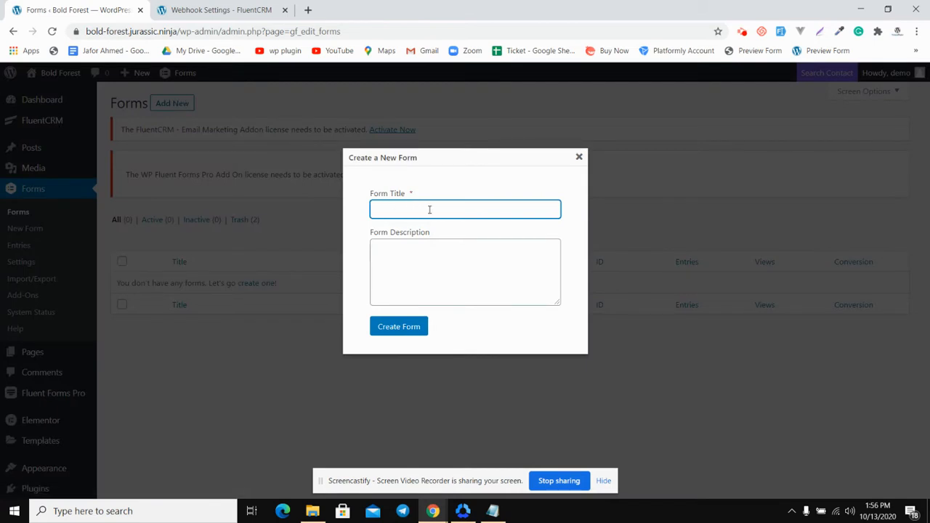
type("Test")
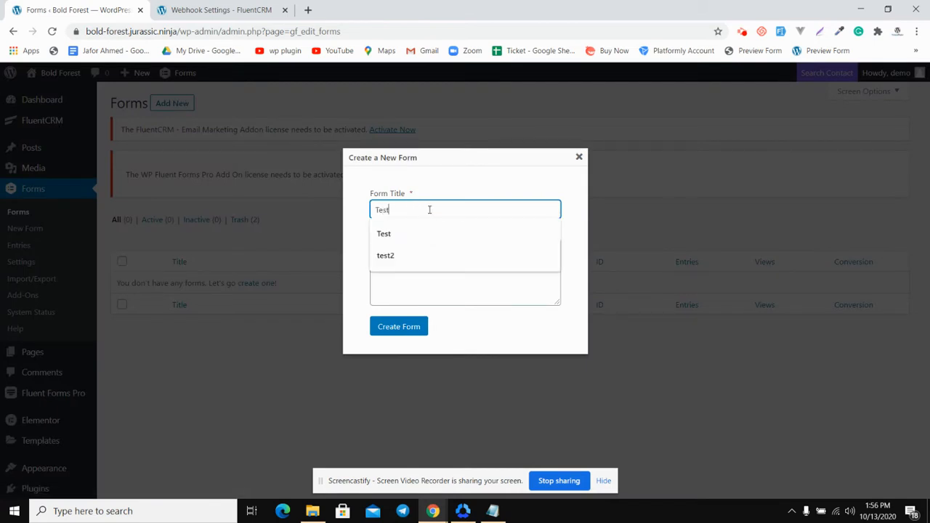
left_click(521, 328)
left_click(408, 334)
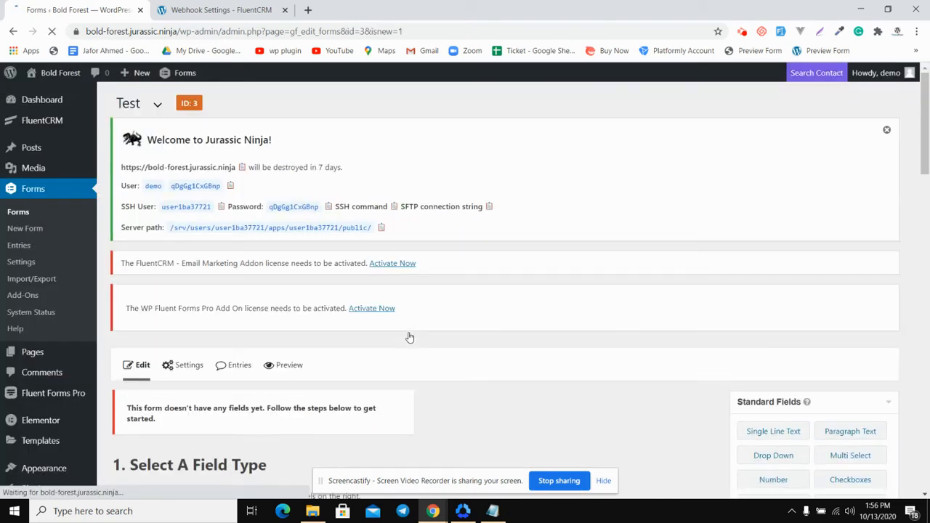
Add the advanced Name and Email fields to the Test form and save the form
scroll(410, 337, "down", 4)
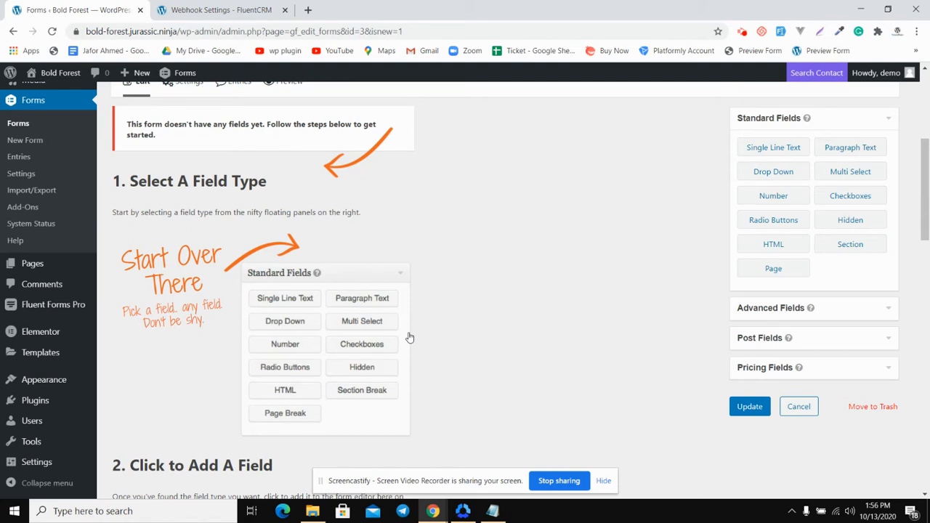
scroll(573, 258, "down", 1)
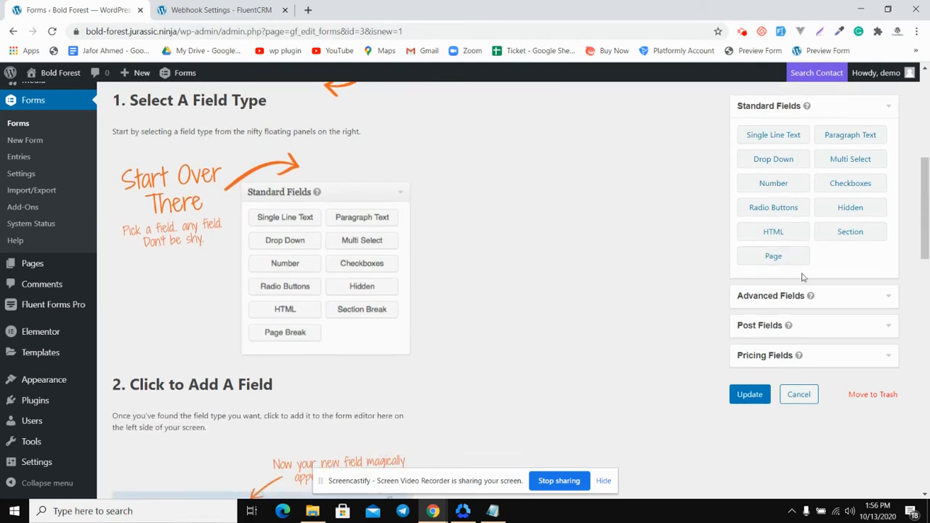
left_click(844, 305)
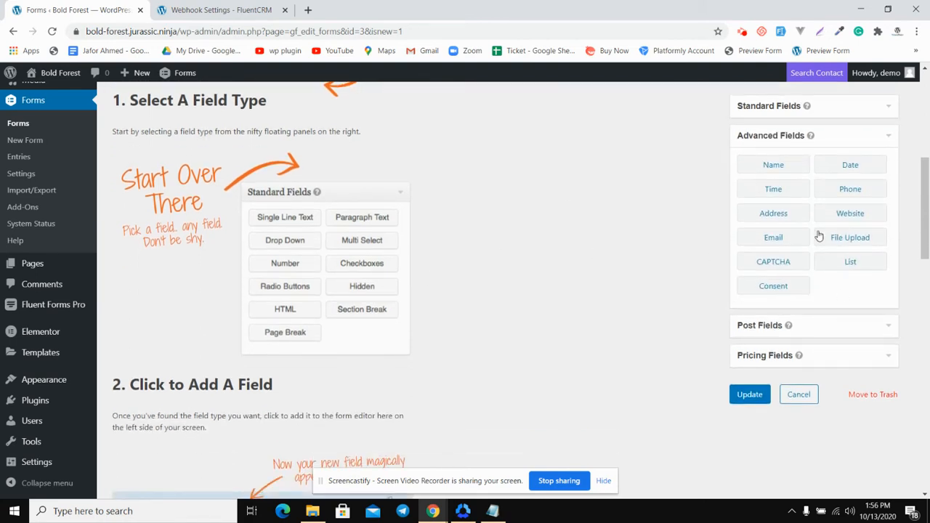
left_click(785, 168)
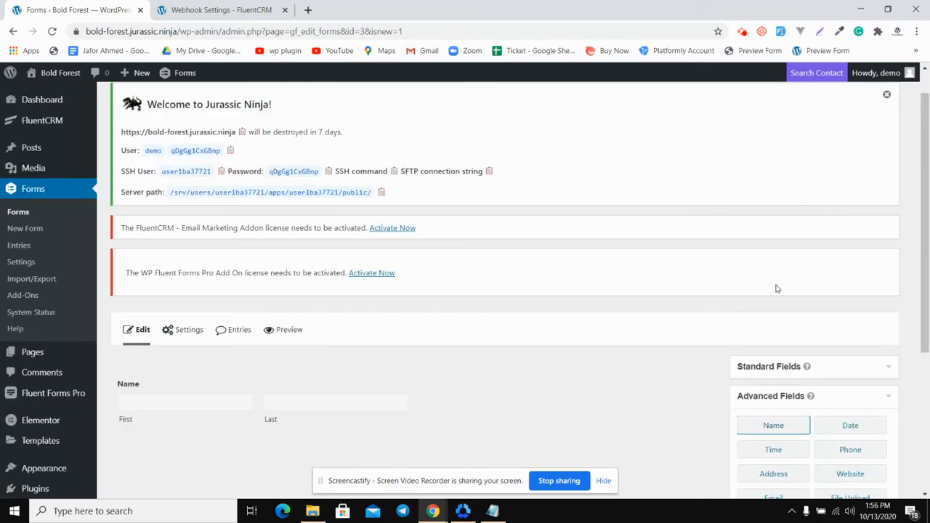
scroll(801, 276, "down", 3)
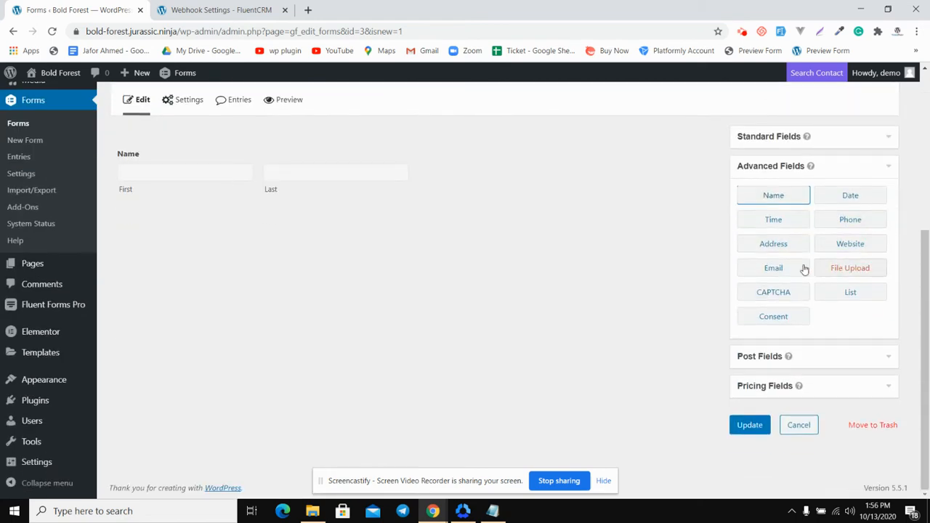
left_click(772, 268)
scroll(469, 210, "up", 1)
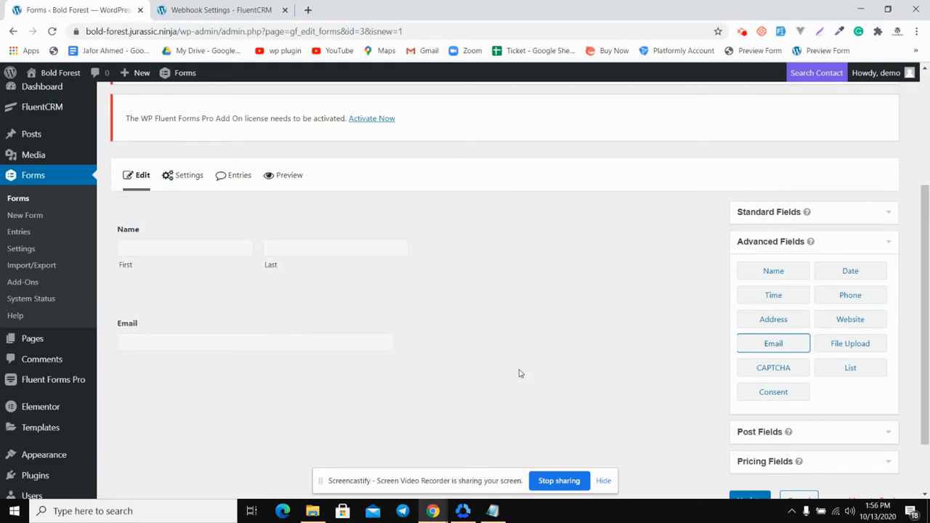
scroll(520, 374, "down", 1)
left_click(748, 424)
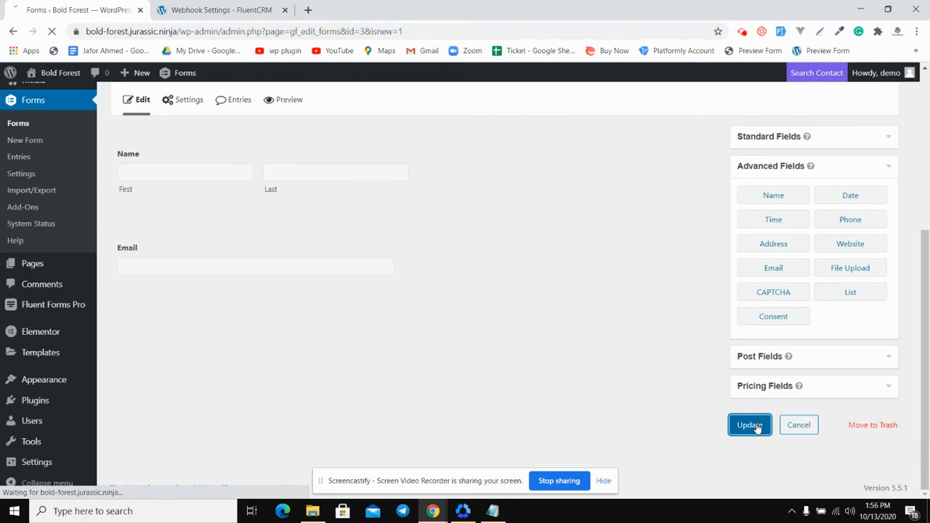
Open the Test form's webhook settings and start a new webhook feed
scroll(479, 280, "down", 3)
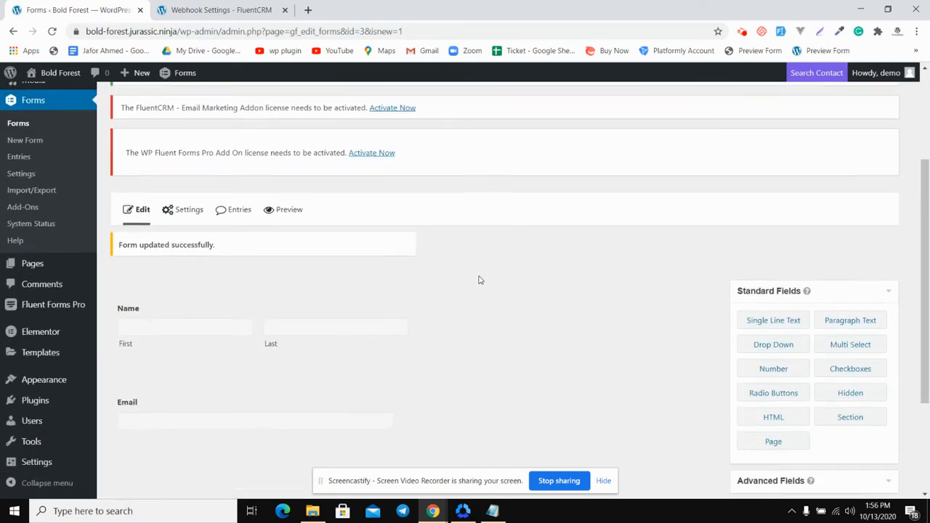
mouse_move(181, 164)
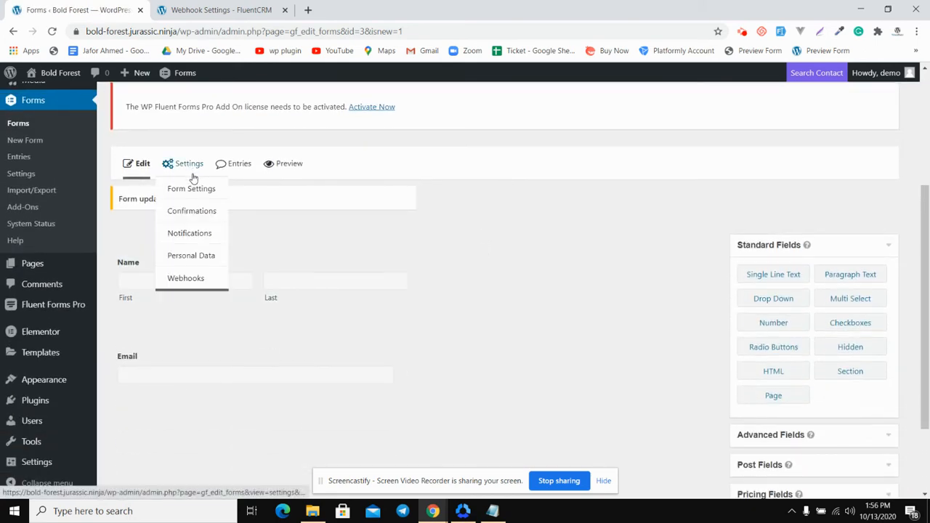
left_click(188, 278)
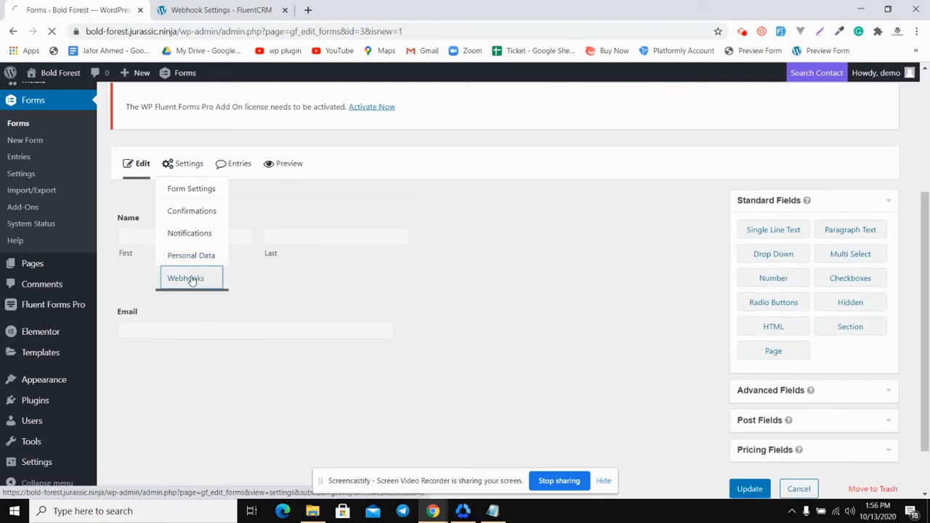
scroll(335, 328, "down", 3)
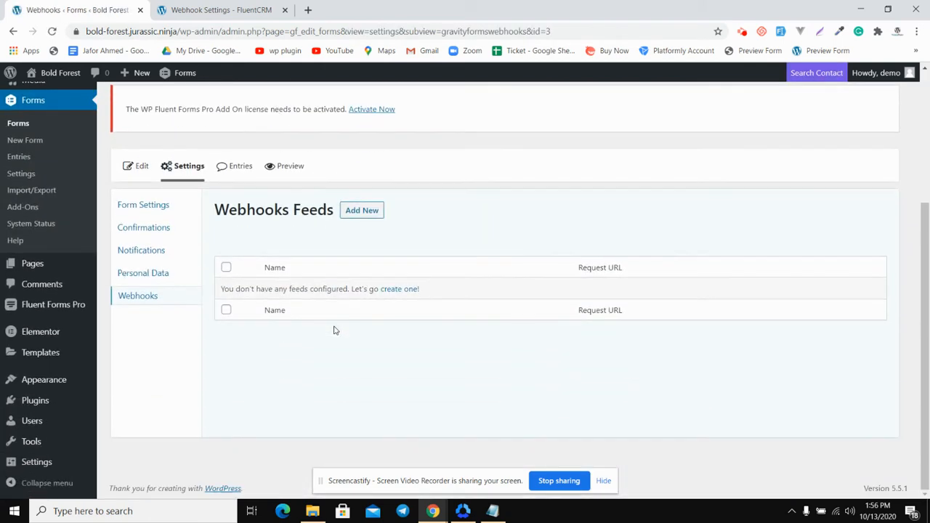
left_click(361, 210)
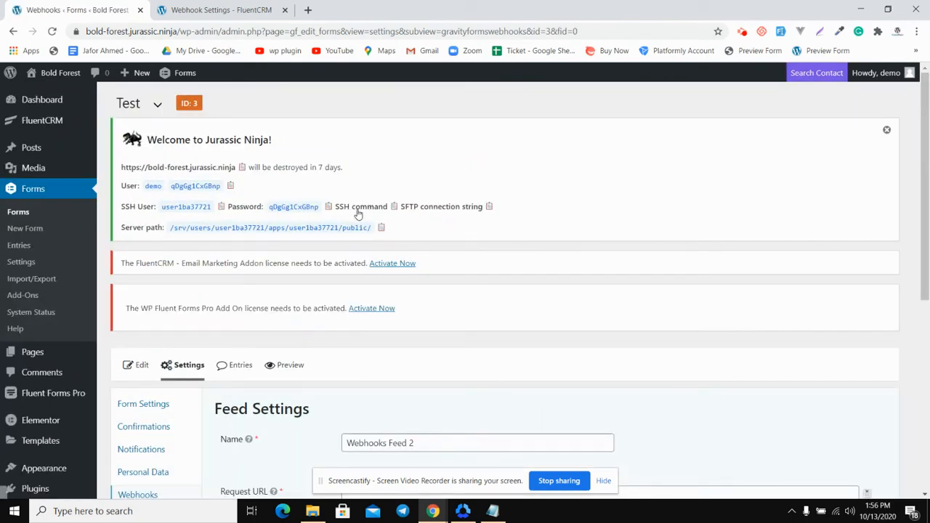
scroll(358, 214, "down", 4)
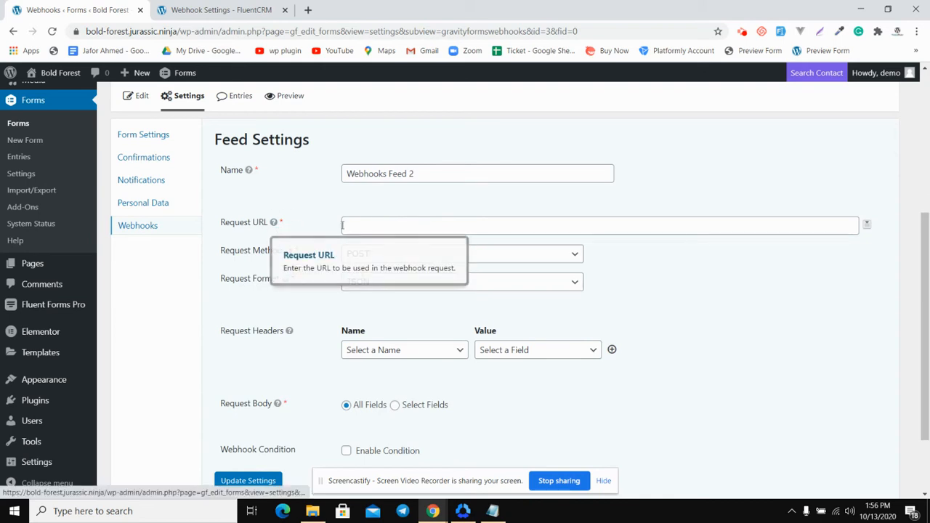
Copy the Test webhook's URL from the FluentCRM webhook list and return to the form's feed settings
left_click(236, 8)
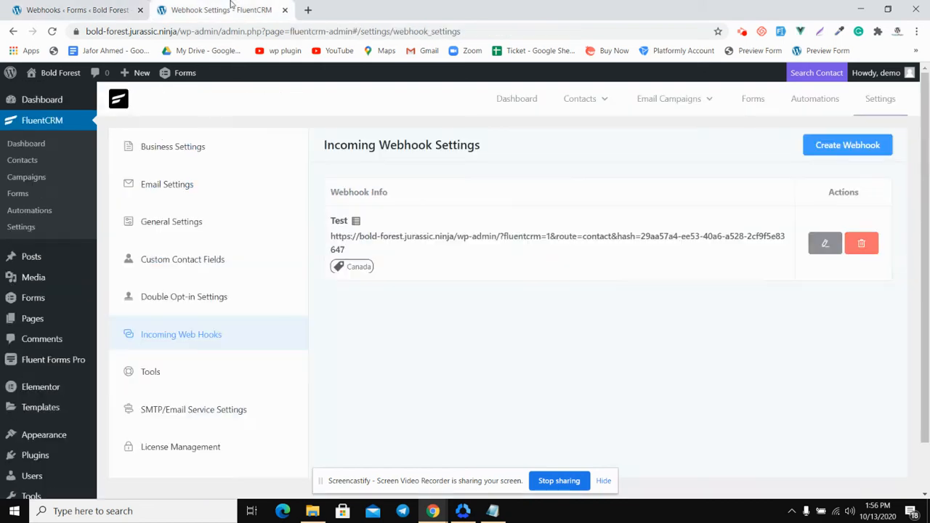
triple_click(429, 236)
right_click(429, 237)
left_click(448, 247)
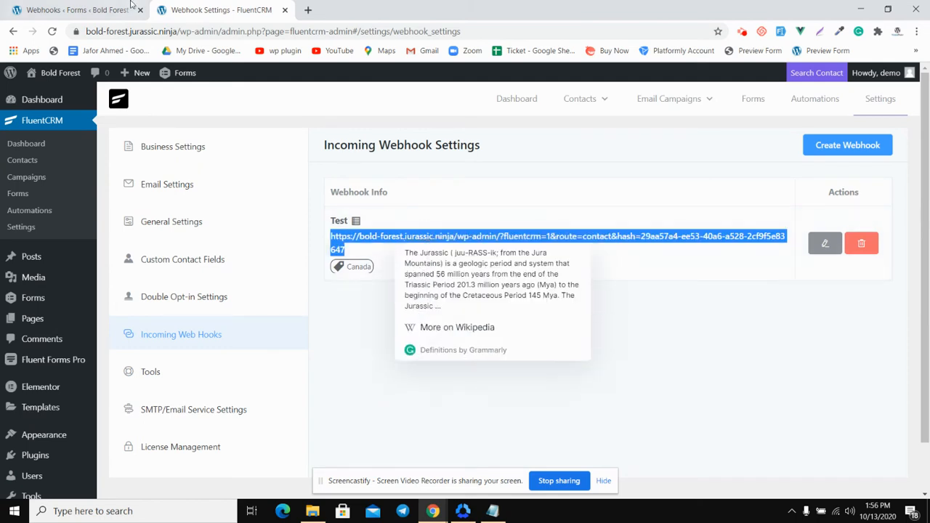
right_click(371, 240)
left_click(385, 247)
left_click(75, 9)
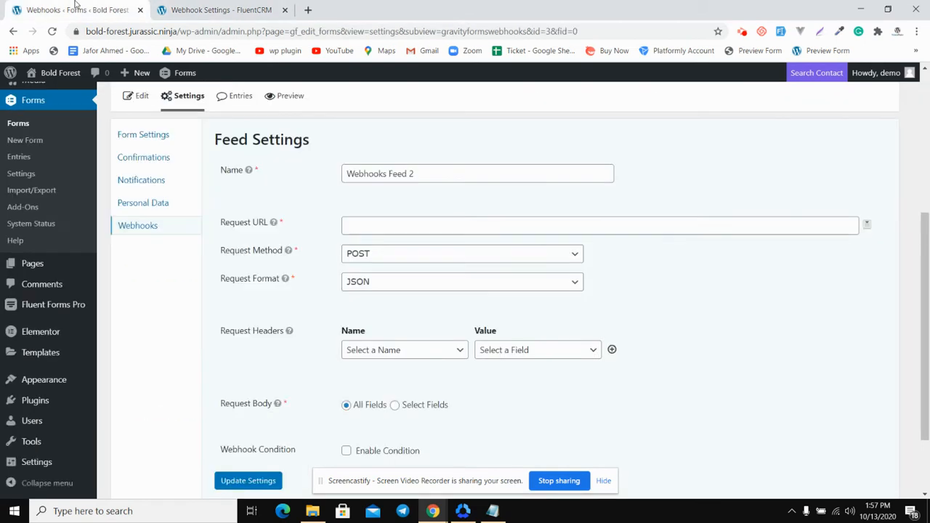
Paste the copied webhook URL as the feed's Request URL and set the Request Format to FORM, keeping the POST method
left_click(368, 227)
key("ctrl+v")
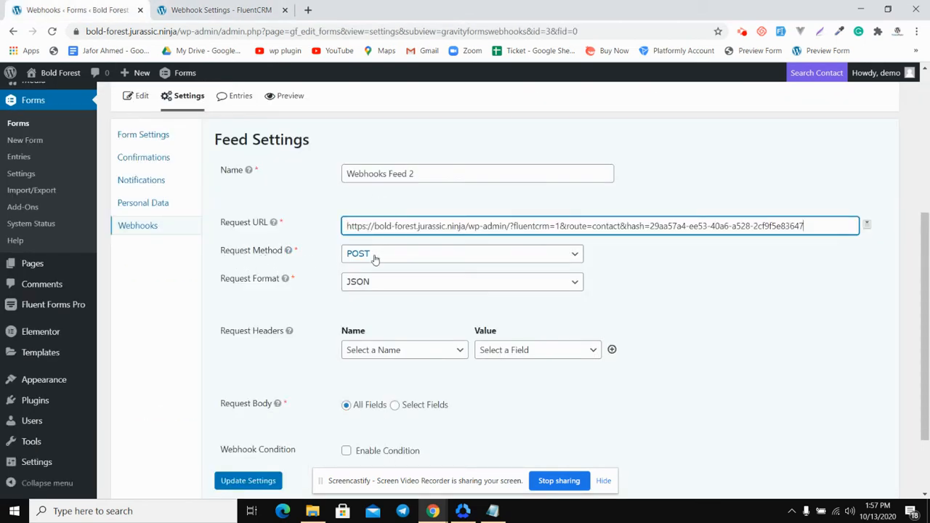
left_click(375, 254)
left_click(375, 259)
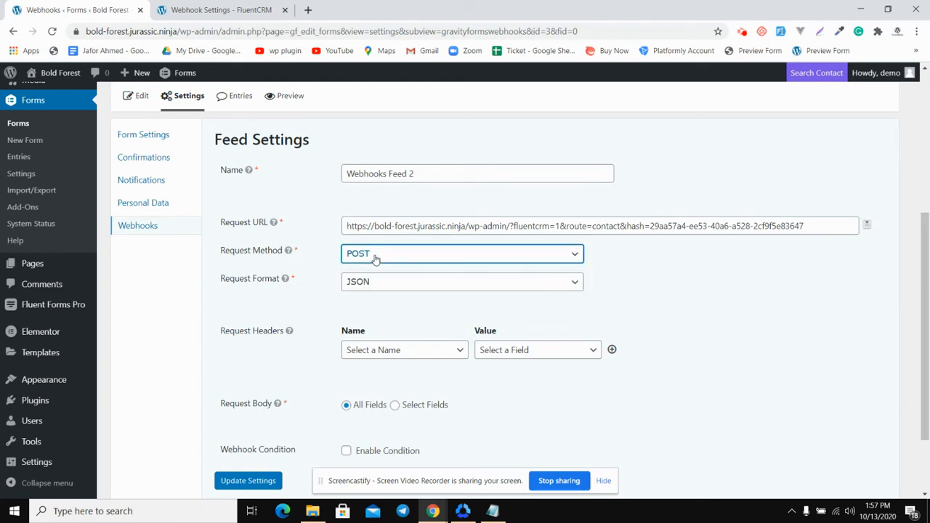
left_click(403, 283)
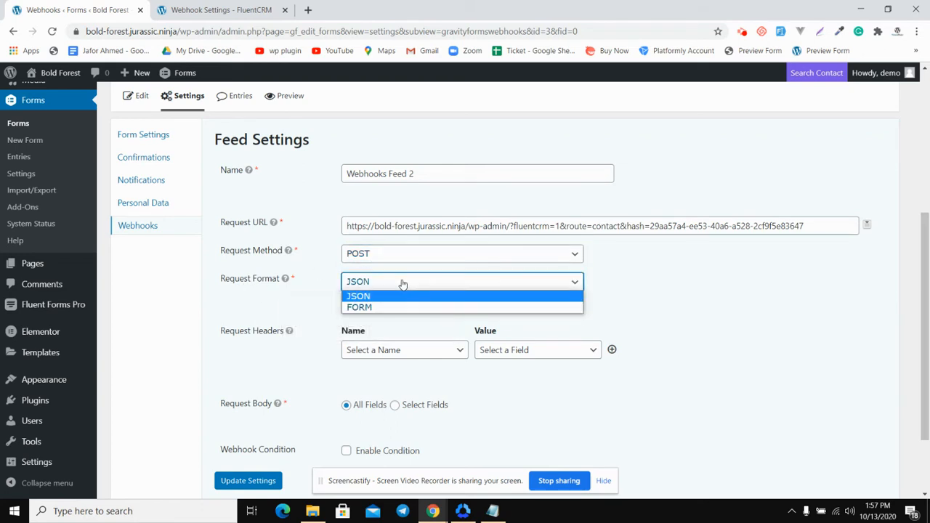
left_click(365, 308)
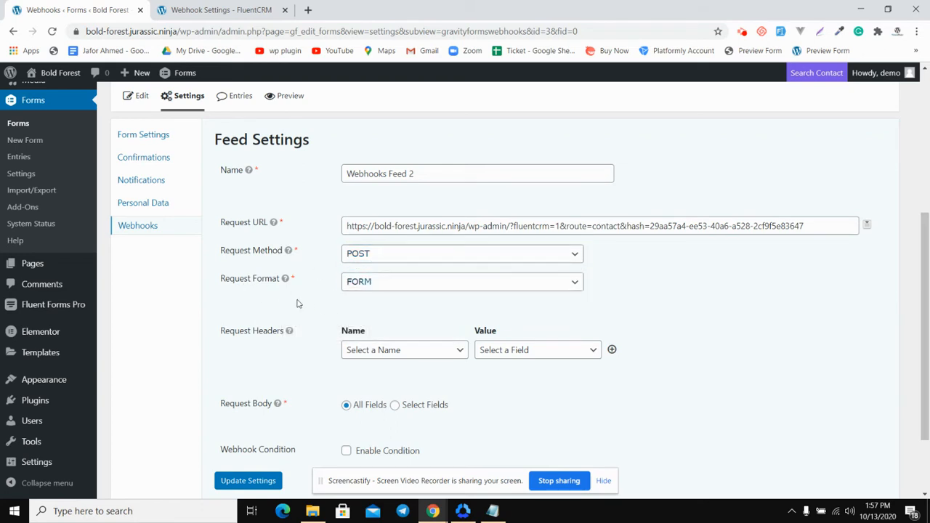
scroll(297, 304, "down", 2)
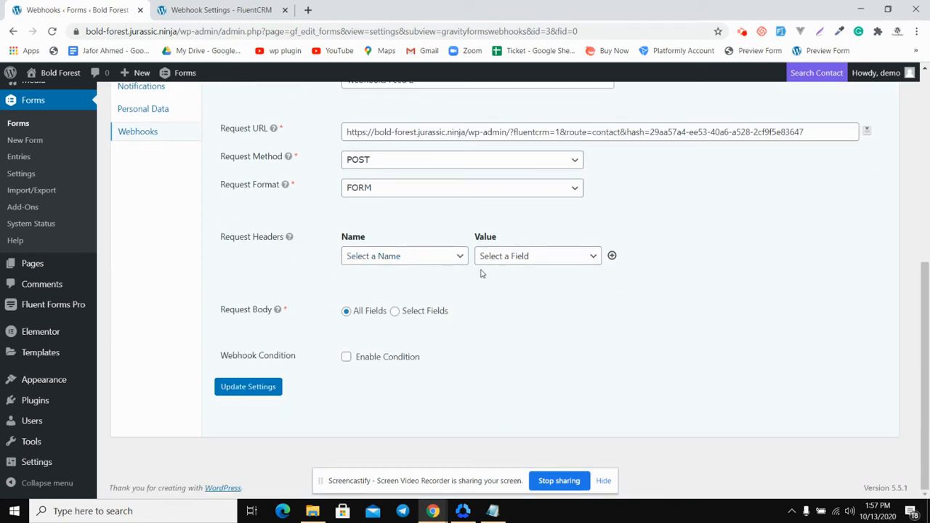
left_click(407, 257)
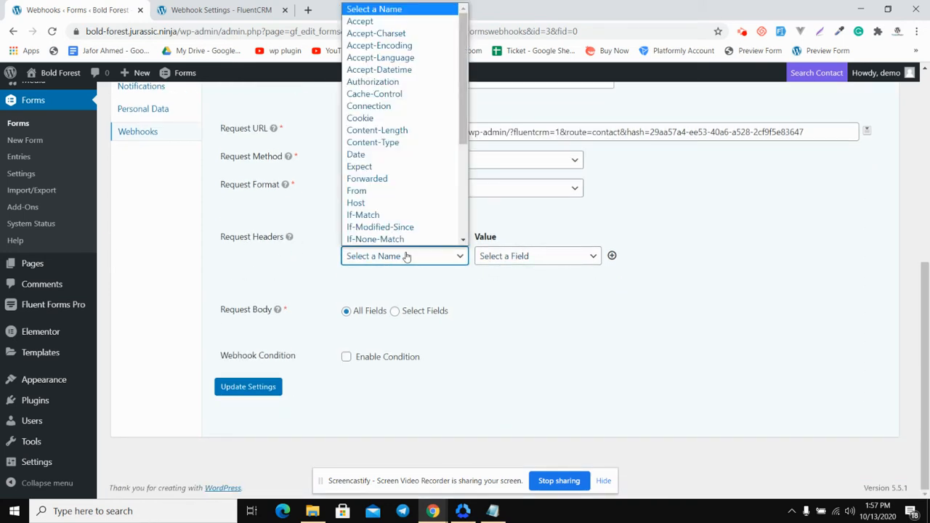
left_click(406, 257)
left_click(294, 259)
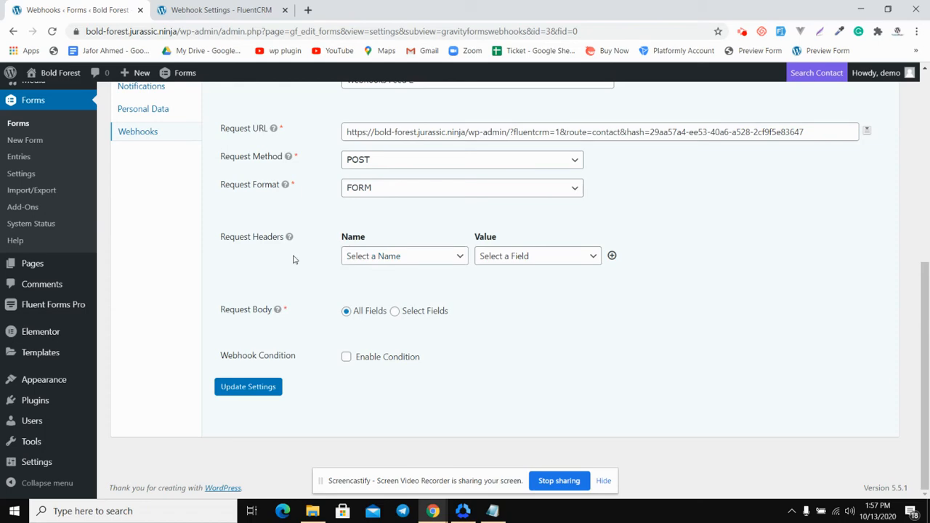
Set the feed's Request Body to Select Fields
left_click(425, 315)
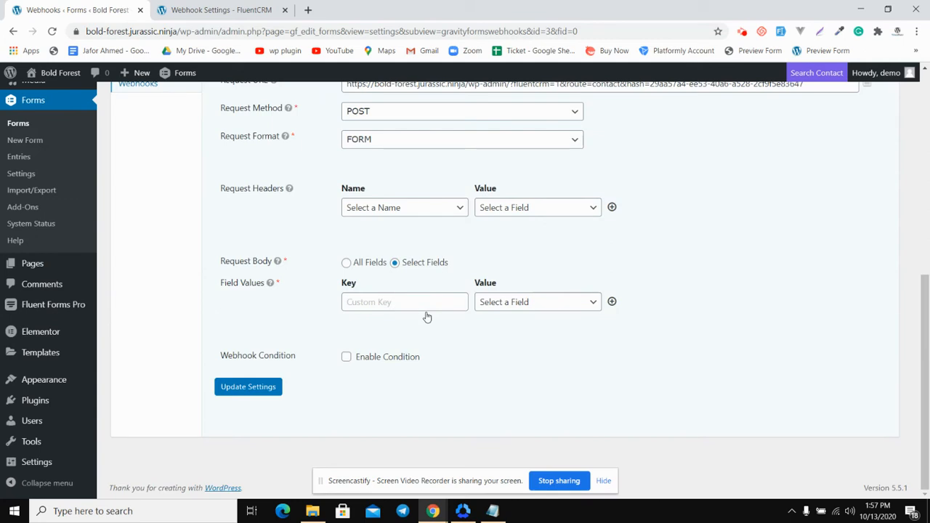
left_click(378, 301)
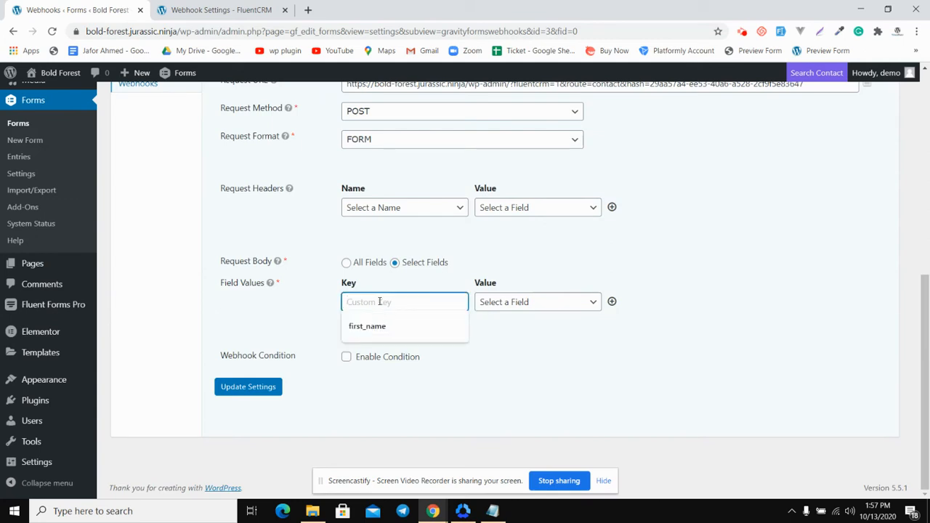
left_click(294, 302)
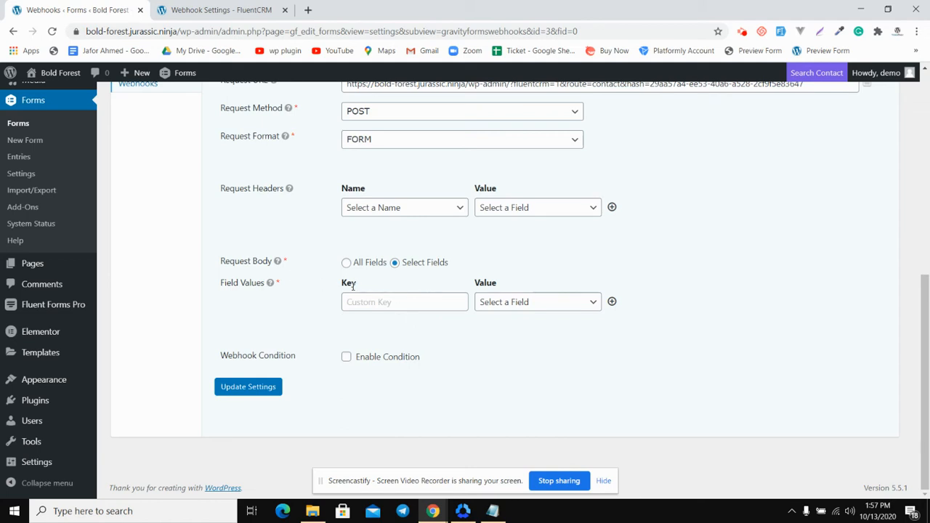
Copy the first_name key from the Test webhook's contact field list in FluentCRM and return to the form's feed settings
left_click(238, 9)
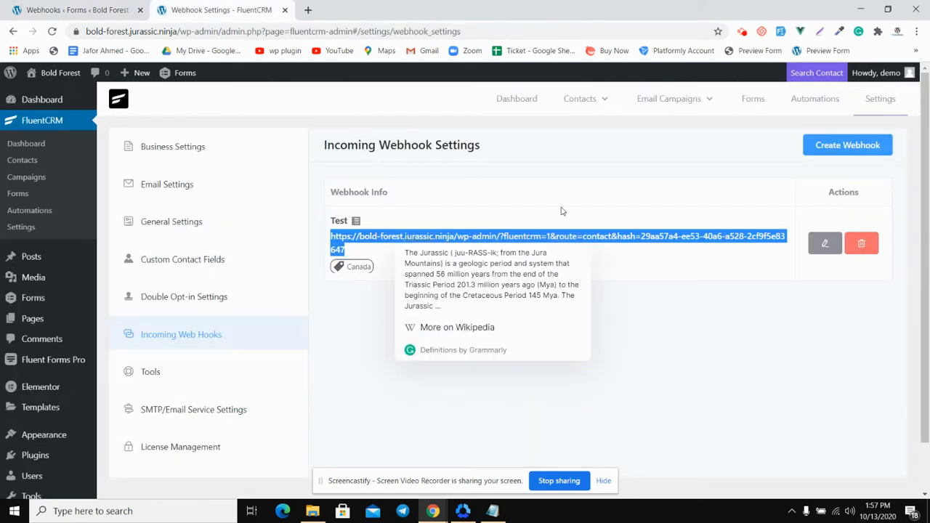
left_click(823, 247)
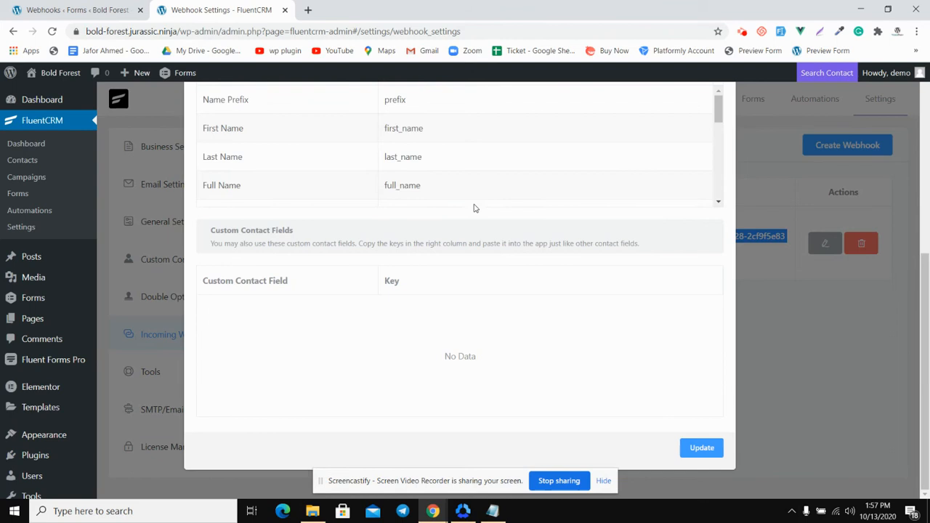
scroll(474, 209, "up", 2)
scroll(365, 243, "down", 3)
scroll(365, 243, "up", 3)
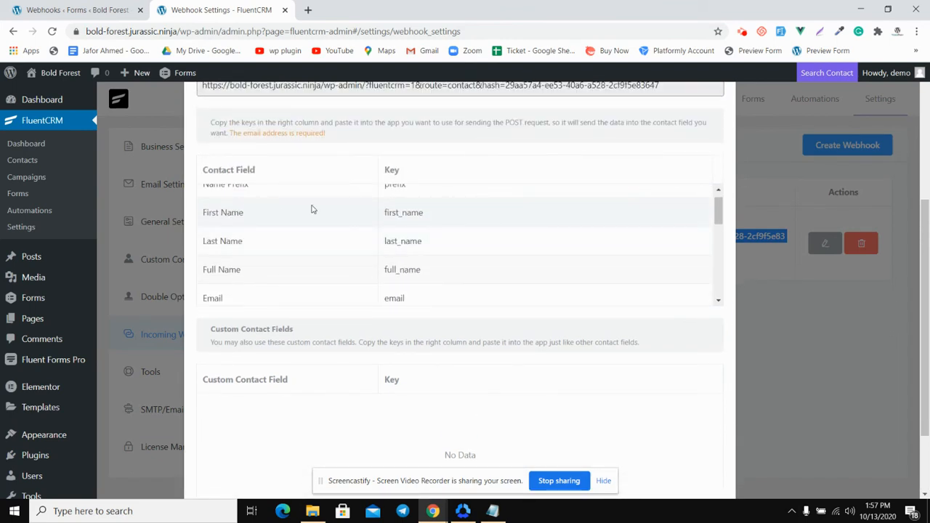
double_click(406, 212)
right_click(408, 212)
left_click(427, 218)
left_click(75, 6)
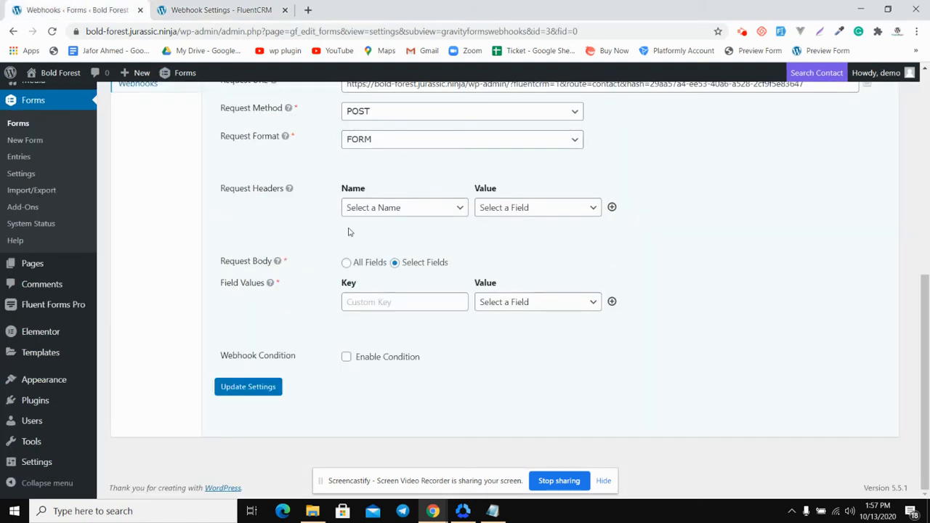
Paste first_name as the first custom key under Field Values and map it to Name (First)
left_click(367, 300)
key("ctrl+v")
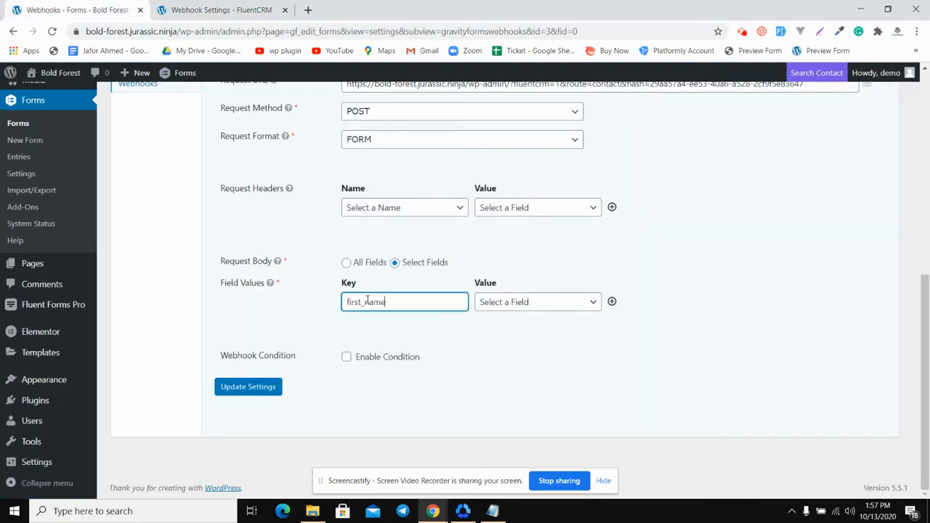
left_click(567, 305)
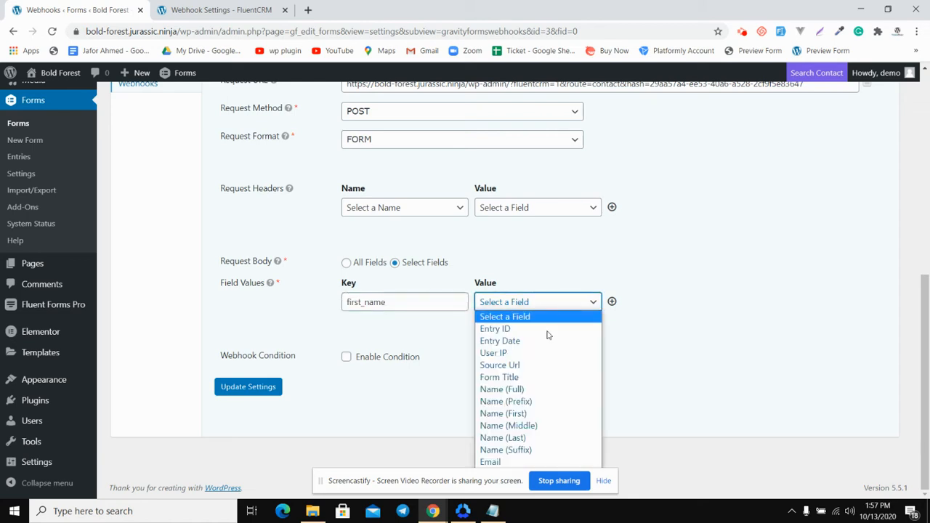
left_click(538, 413)
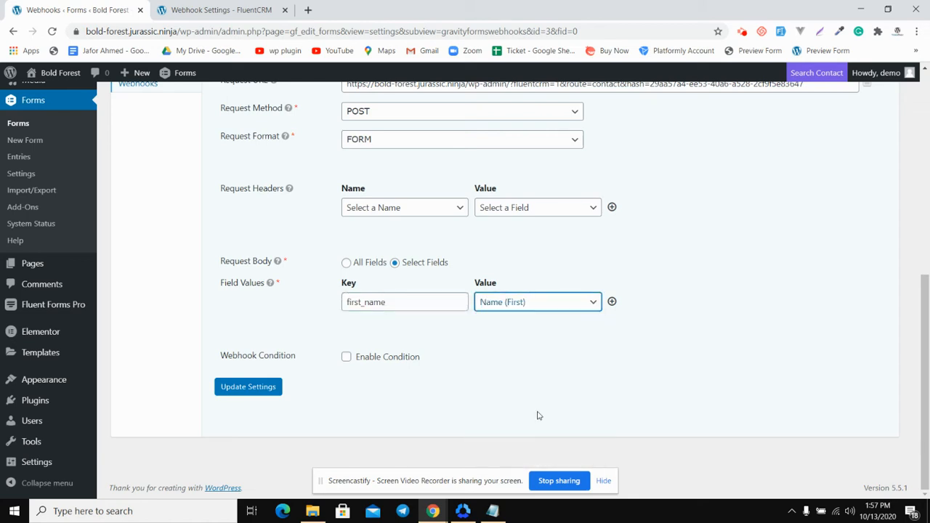
Add a second field value row with the last_name key copied from FluentCRM and map it to Name (Last)
left_click(611, 303)
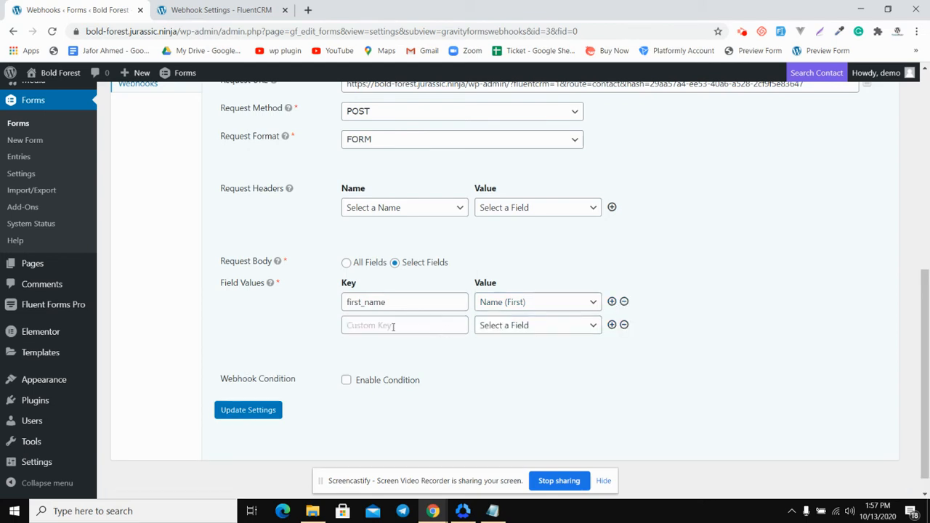
left_click(194, 7)
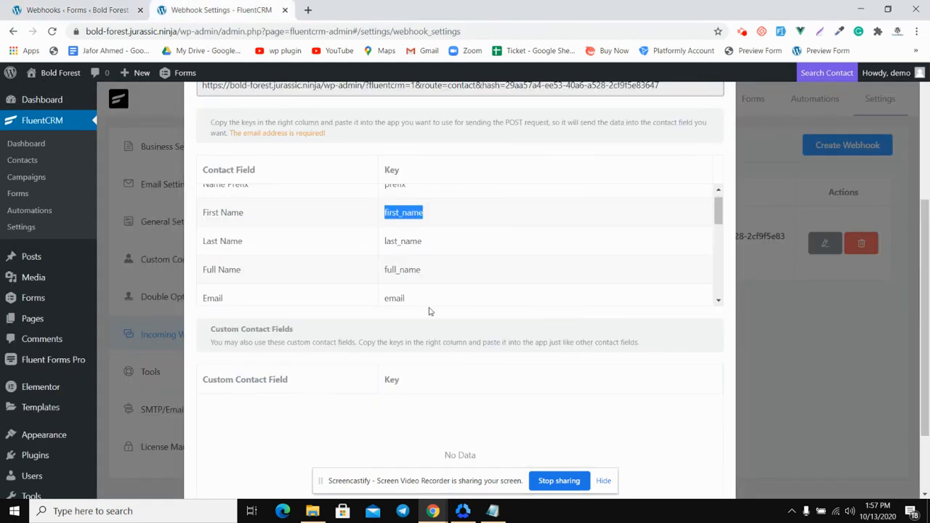
double_click(403, 240)
right_click(404, 241)
left_click(429, 250)
left_click(108, 7)
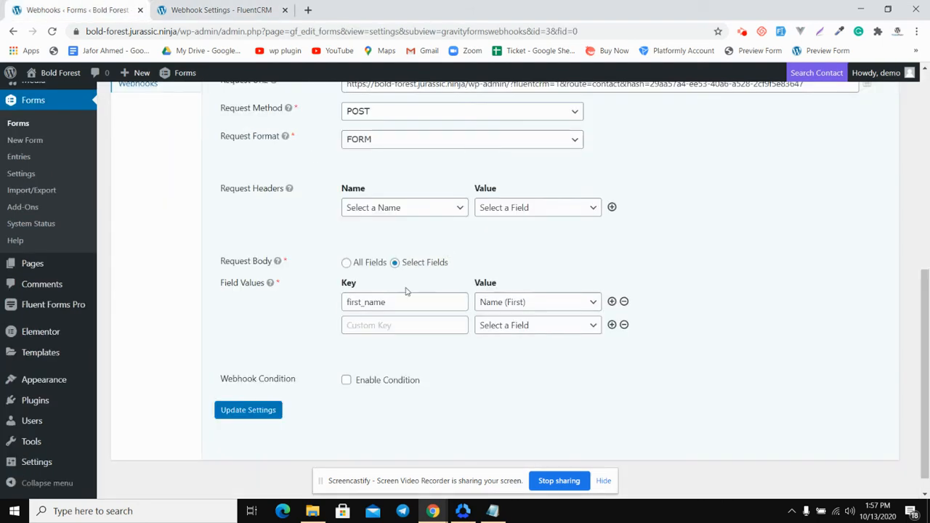
left_click(369, 329)
key("ctrl+v")
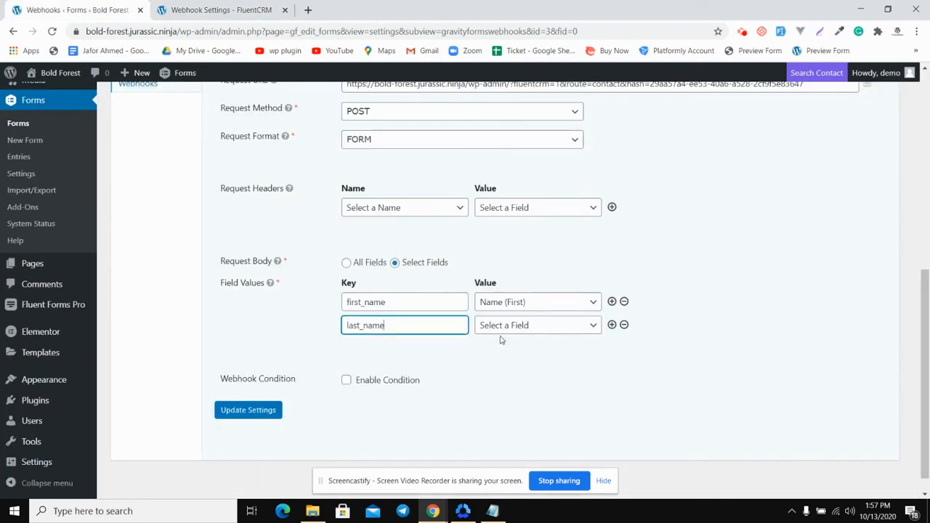
left_click(552, 326)
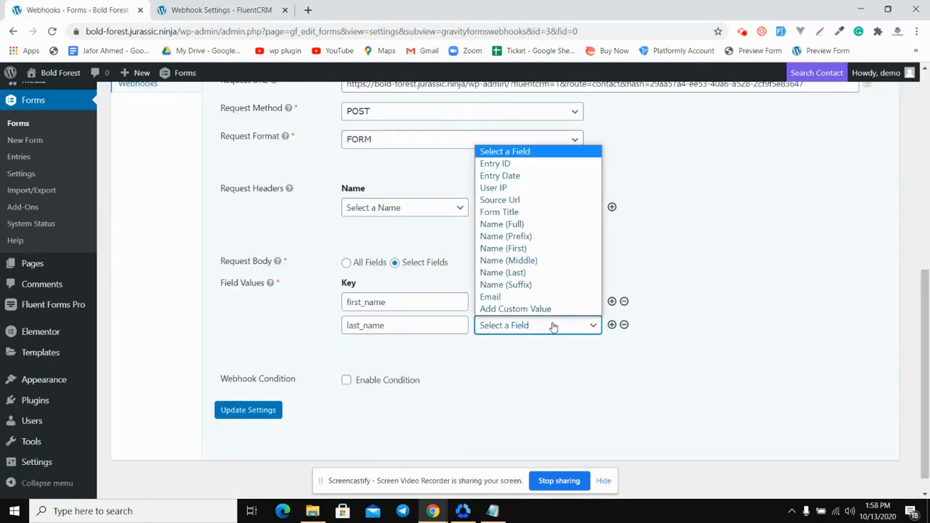
left_click(555, 273)
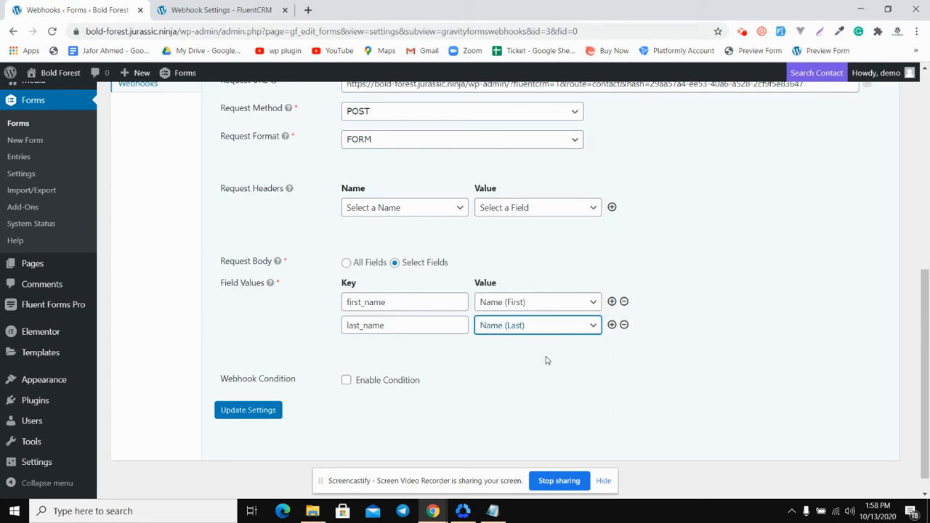
Add a third field value row and enter the email key from FluentCRM's contact field list
left_click(611, 325)
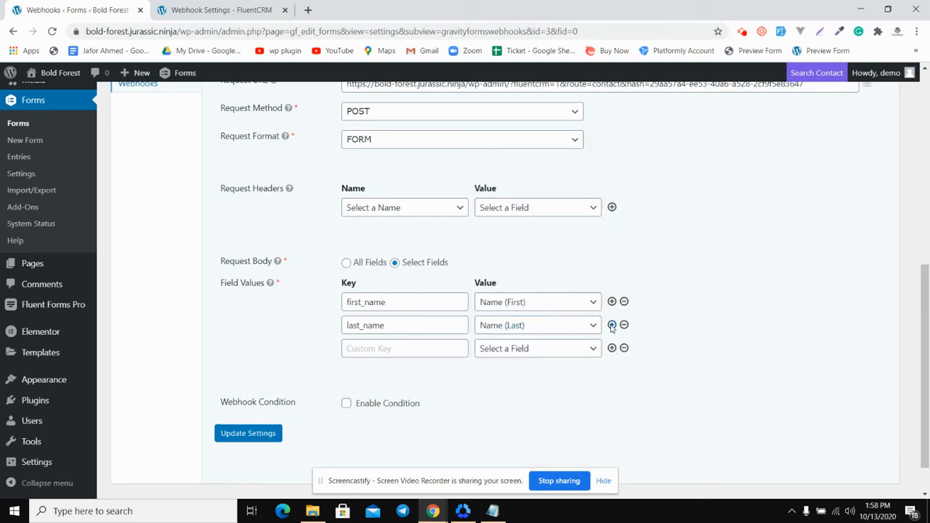
left_click(387, 351)
left_click(215, 10)
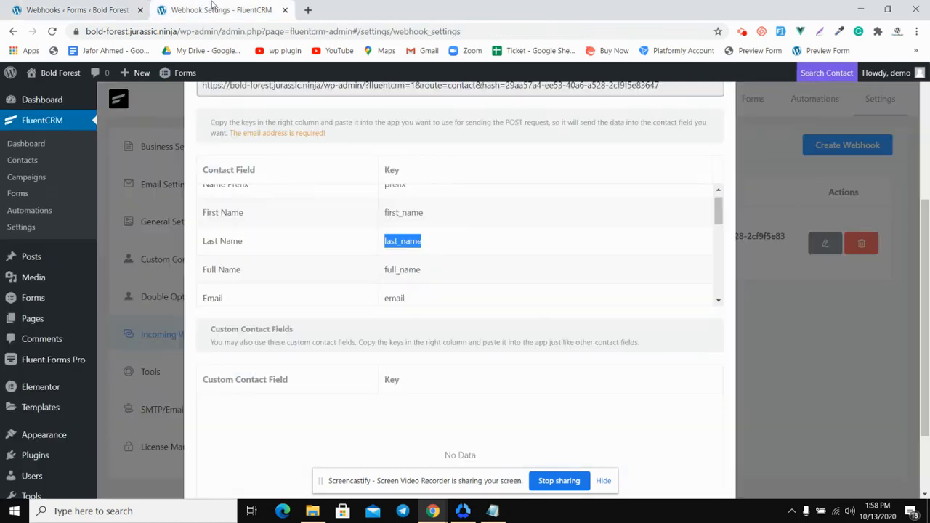
scroll(345, 255, "down", 1)
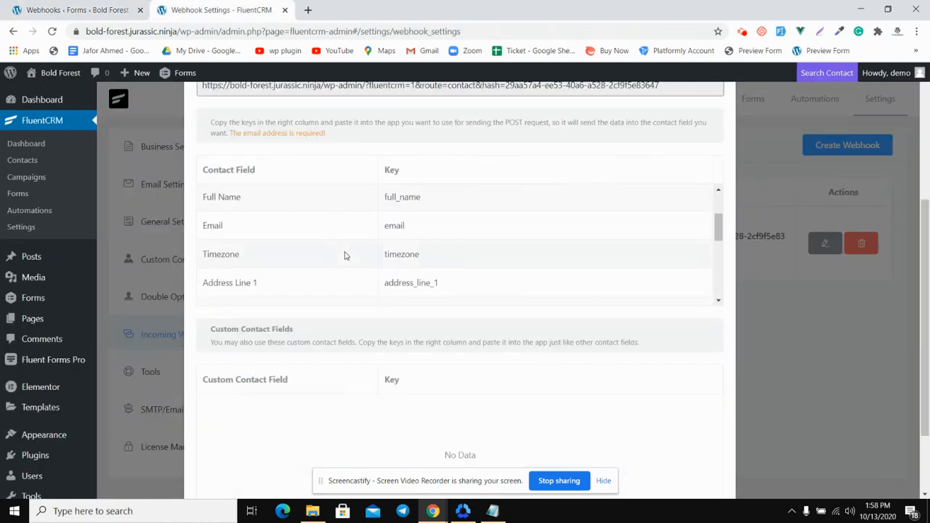
double_click(398, 228)
right_click(398, 228)
key("Escape")
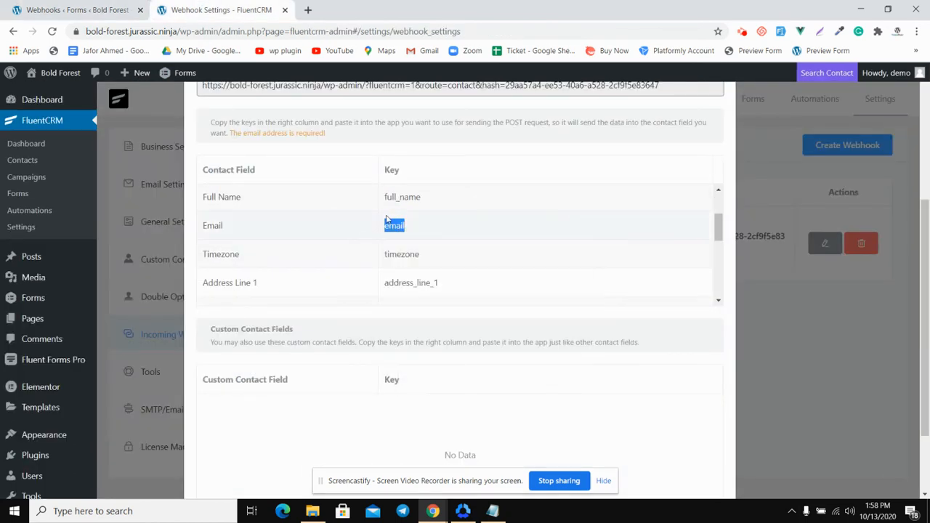
right_click(392, 226)
left_click(418, 236)
left_click(116, 7)
type("email")
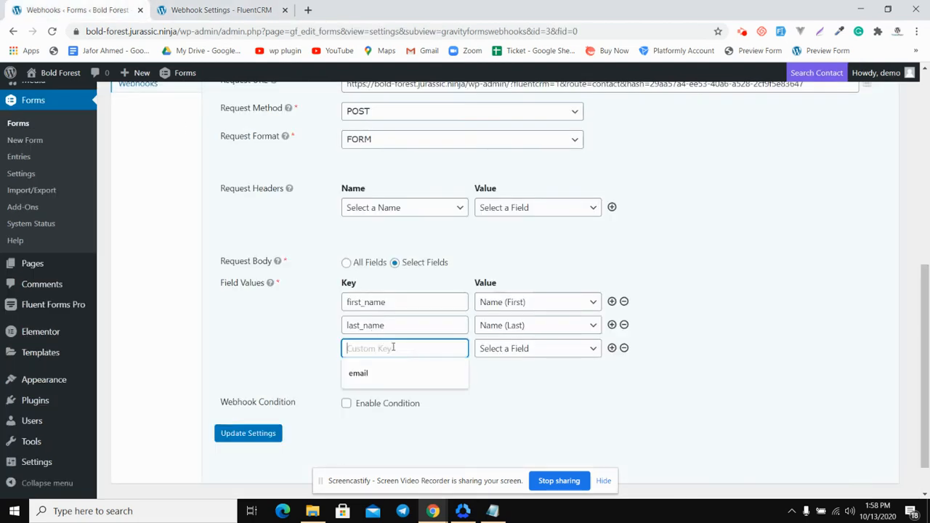
Map the email key to the form's Email field and save the feed settings
left_click(541, 349)
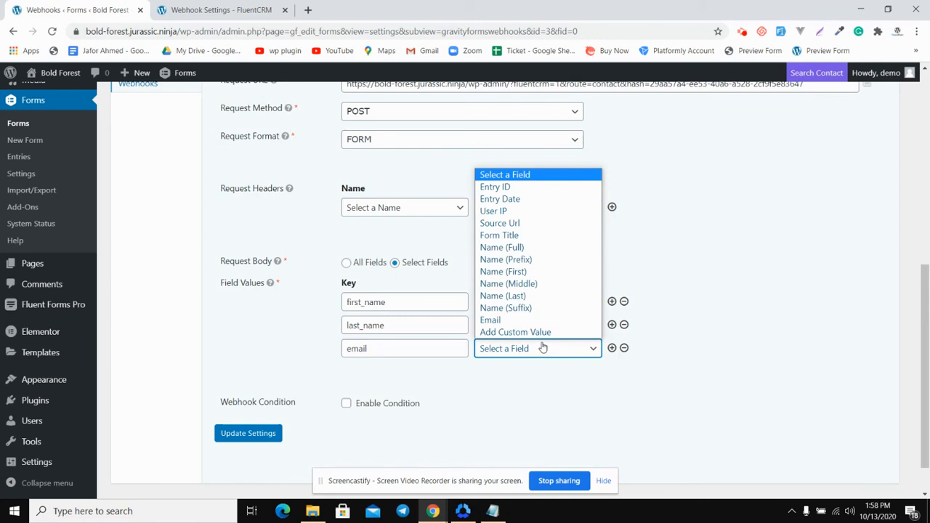
left_click(506, 320)
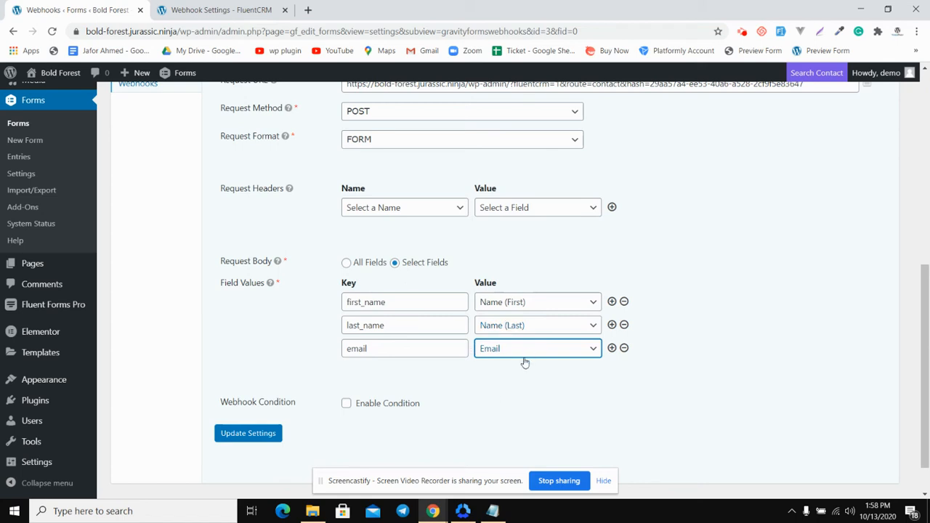
left_click(259, 440)
Preview the Test form, fill in a sample contact's first name, last name and email, and submit it
scroll(258, 439, "down", 5)
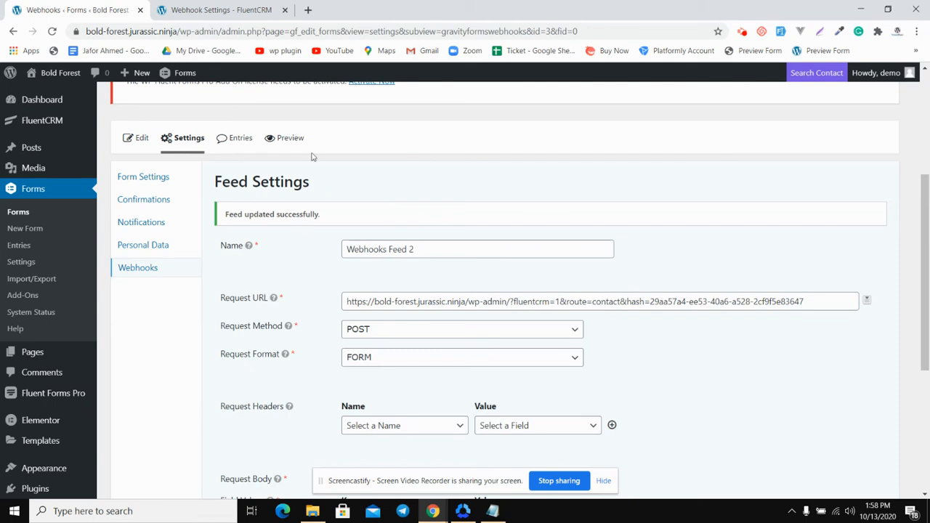
left_click(289, 140)
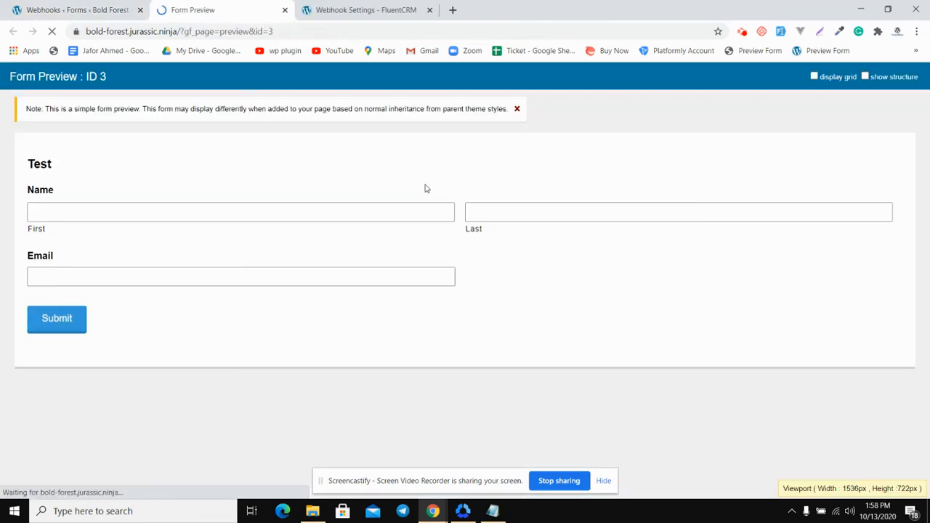
left_click(276, 216)
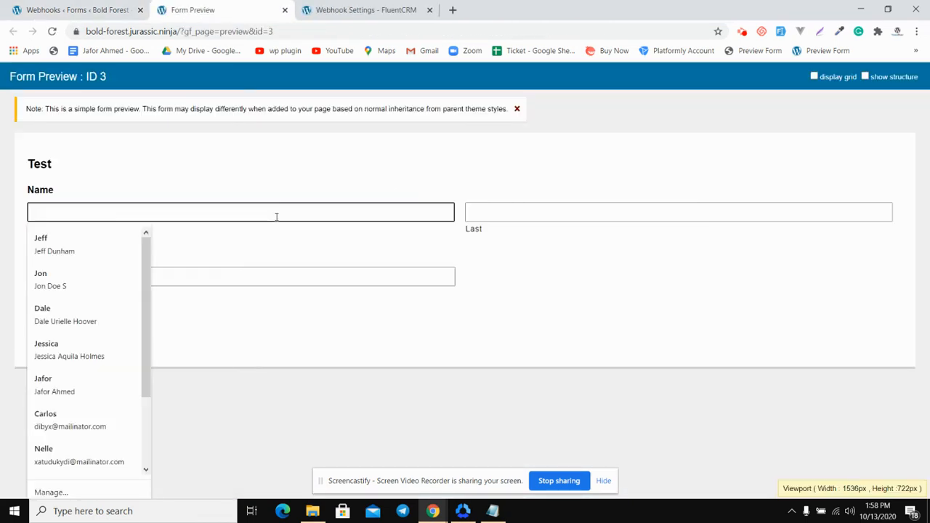
left_click(116, 243)
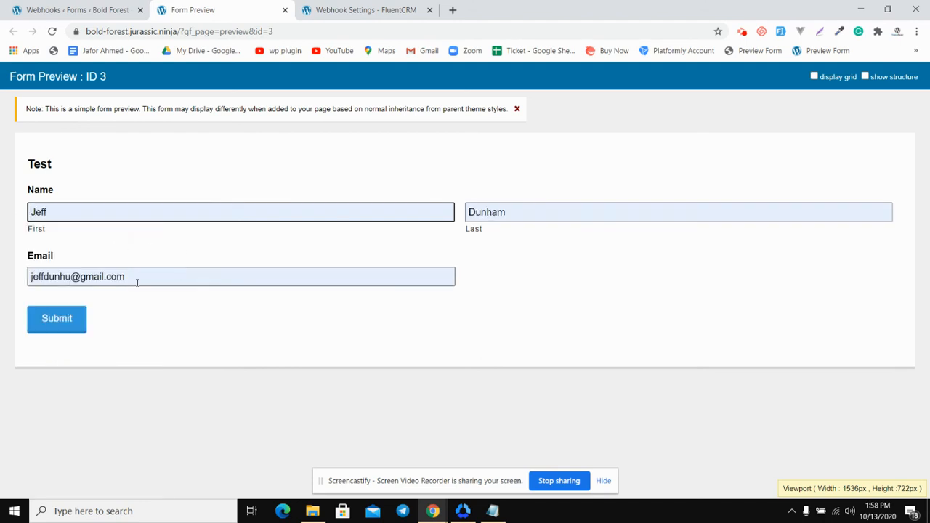
left_click(181, 321)
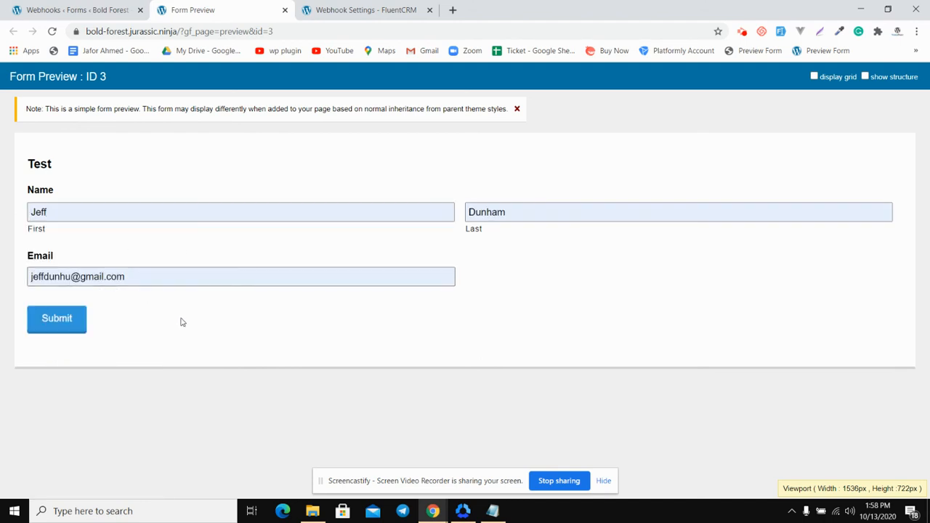
left_click(72, 320)
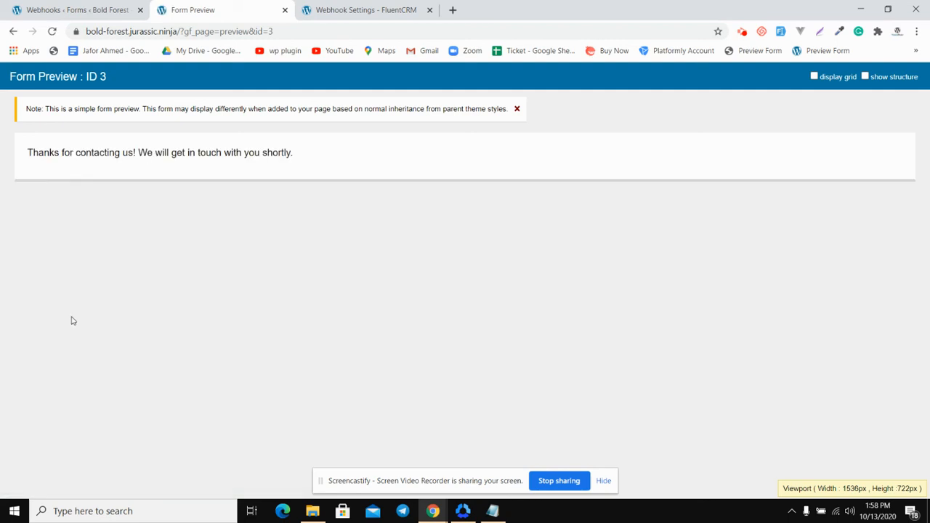
Return to FluentCRM, close the webhook details and check the full contact list for the name and email submitted through the form
left_click(311, 9)
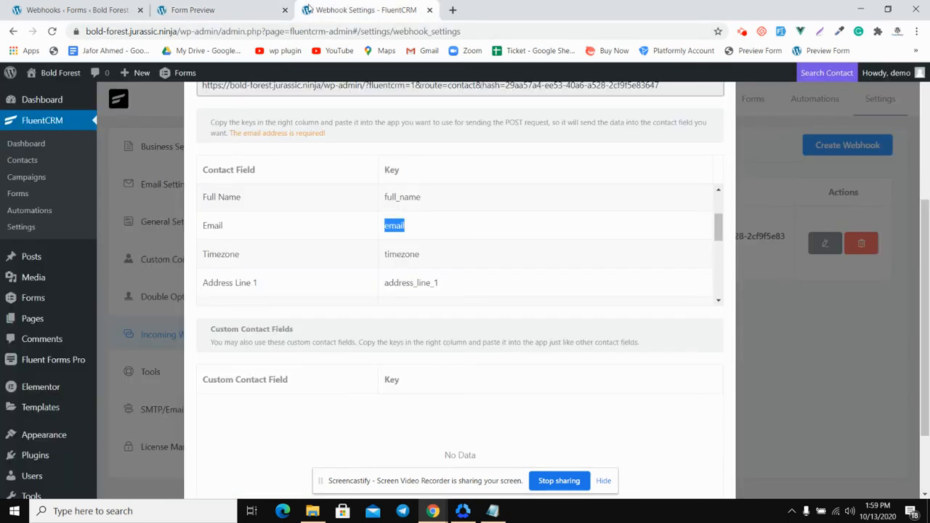
left_click(816, 367)
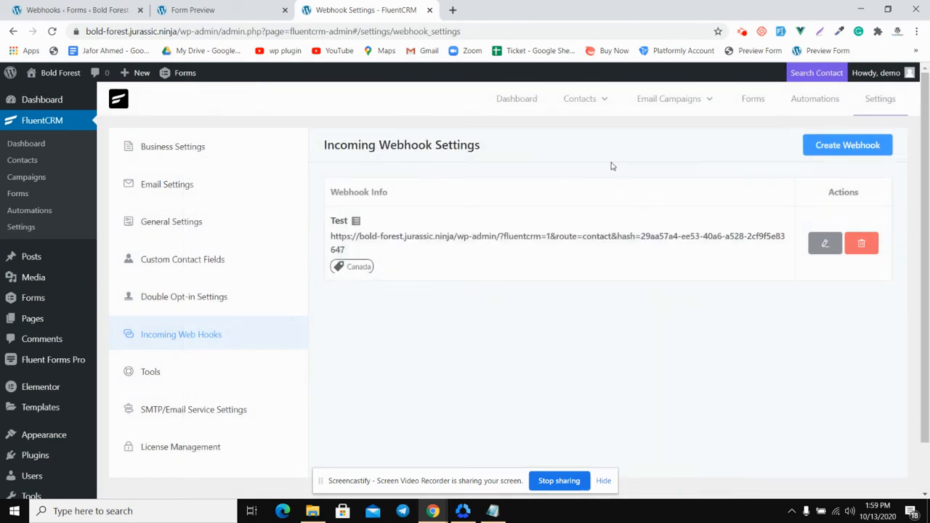
mouse_move(592, 104)
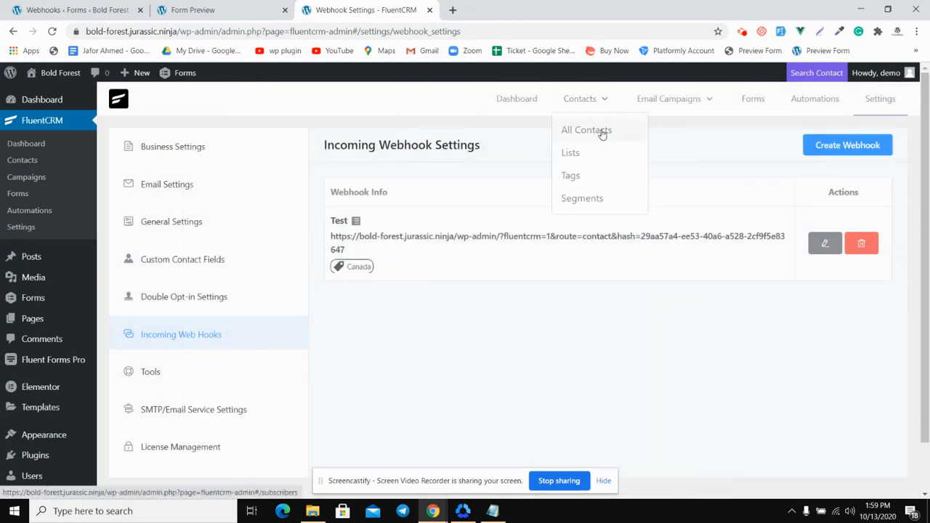
left_click(600, 130)
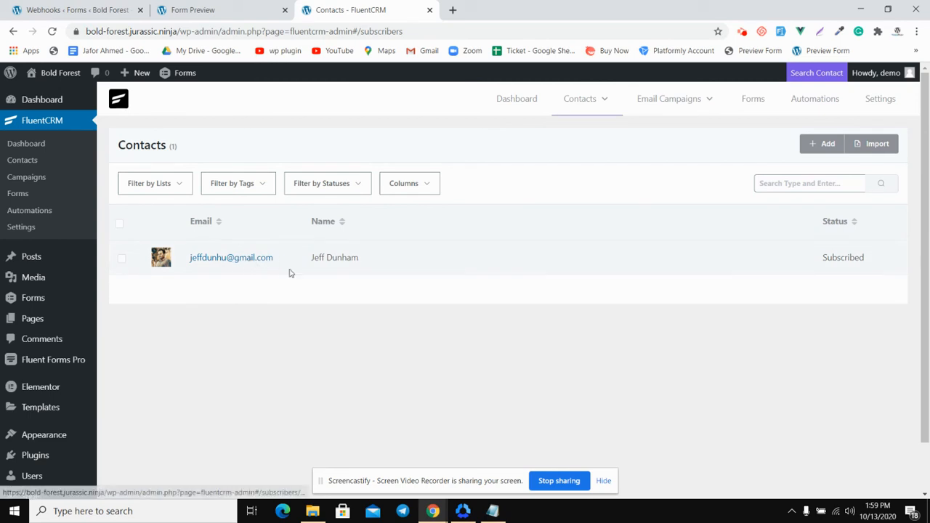
left_click_drag(311, 259, 361, 264)
left_click(362, 263)
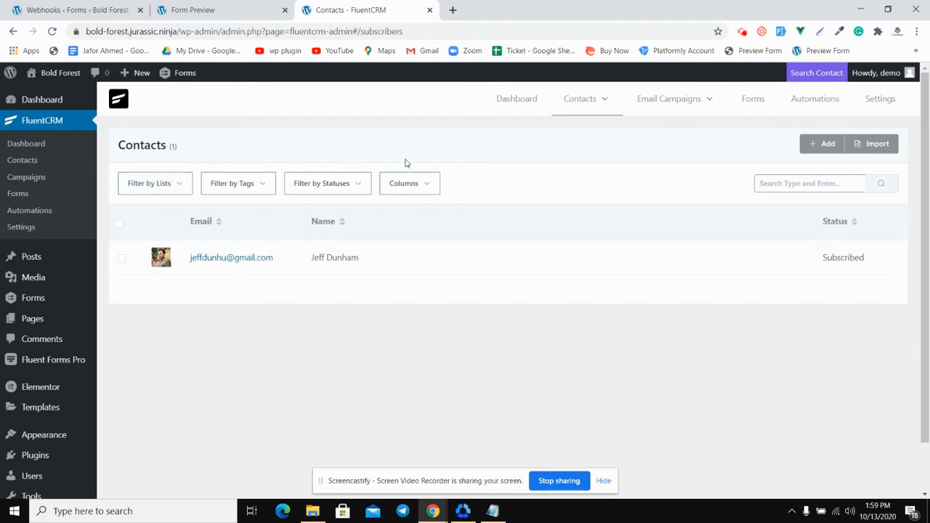
Reopen the Incoming Web Hooks settings to review the Test webhook
left_click(867, 106)
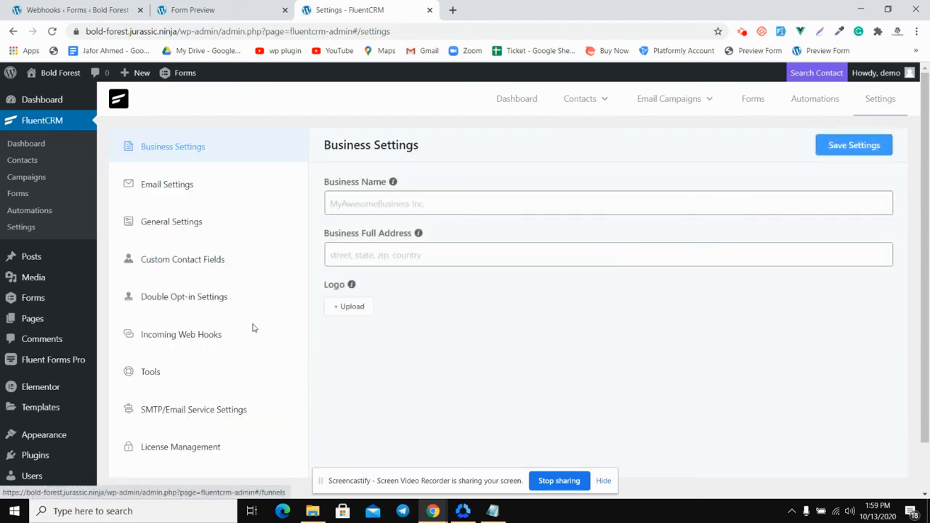
left_click(204, 336)
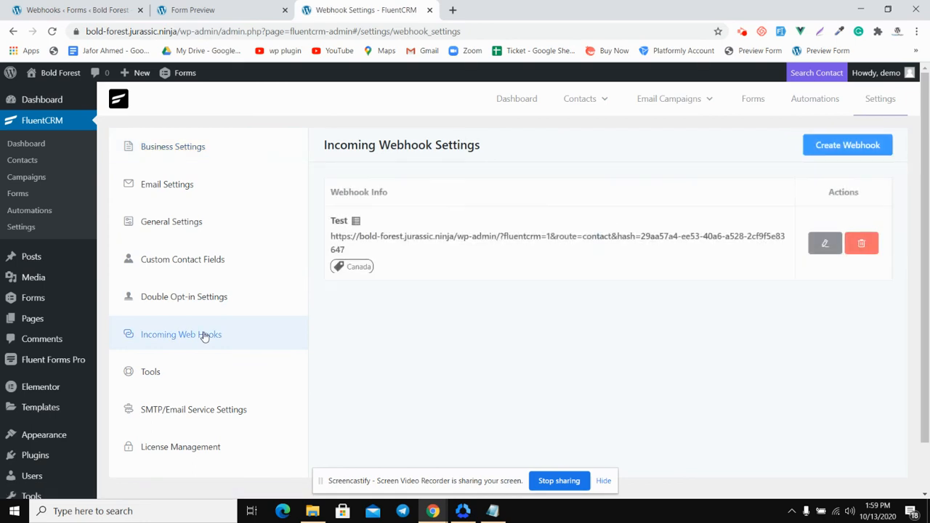